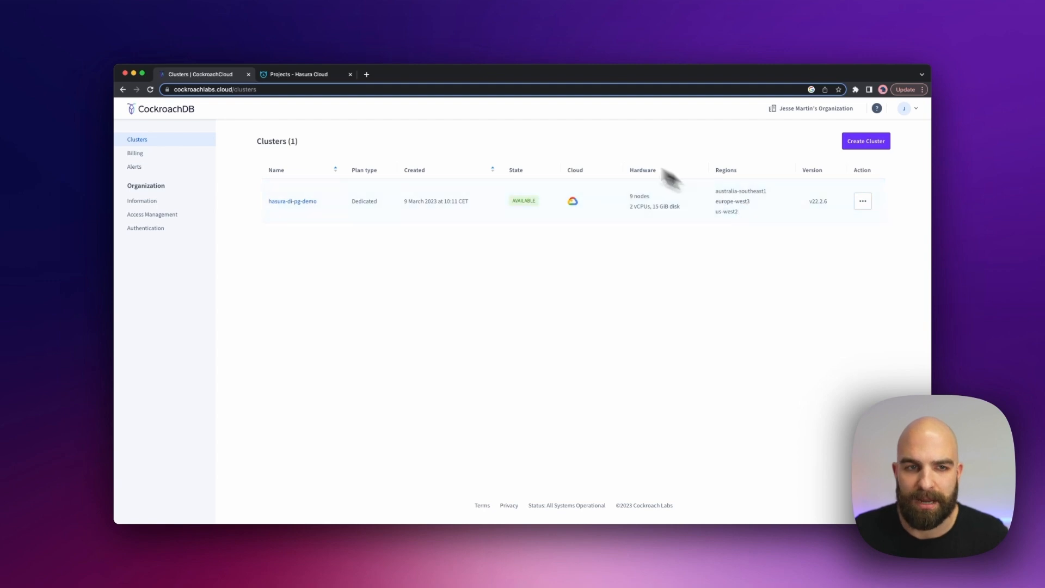
Create a new Standard-plan Hasura project in the Europe (Frankfurt) region.
{"action": "left_click", "coordinate": [298, 74]}
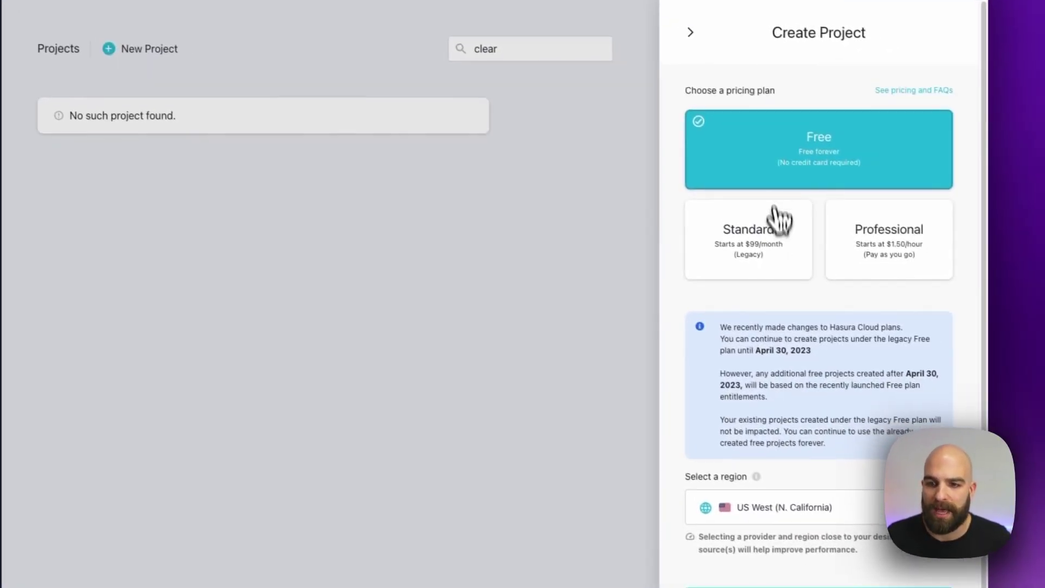
{"action": "left_click", "coordinate": [768, 262]}
{"action": "left_click", "coordinate": [816, 347]}
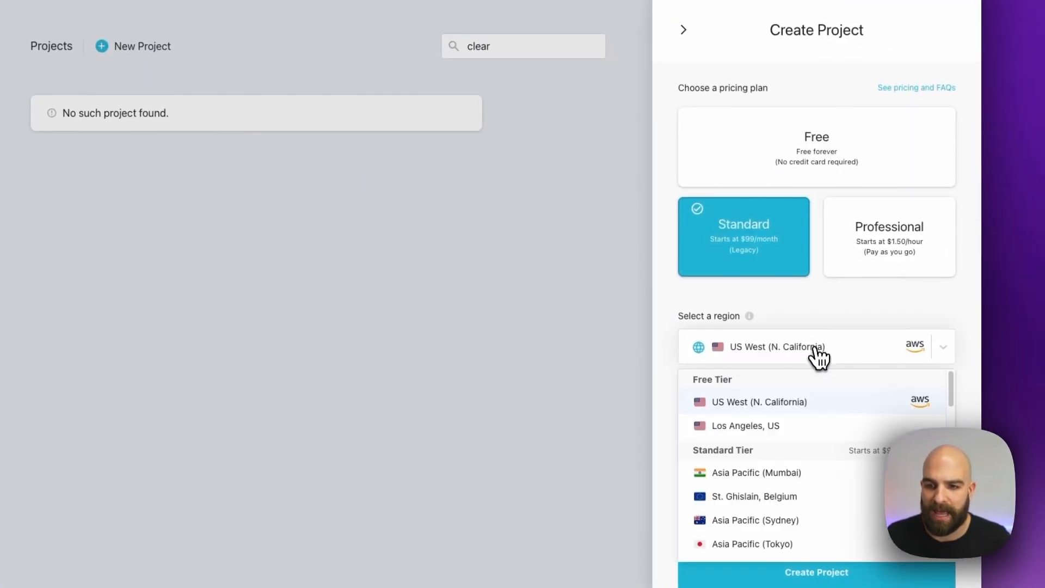
{"action": "scroll", "coordinate": [826, 457], "scroll_direction": "down", "scroll_amount": 3}
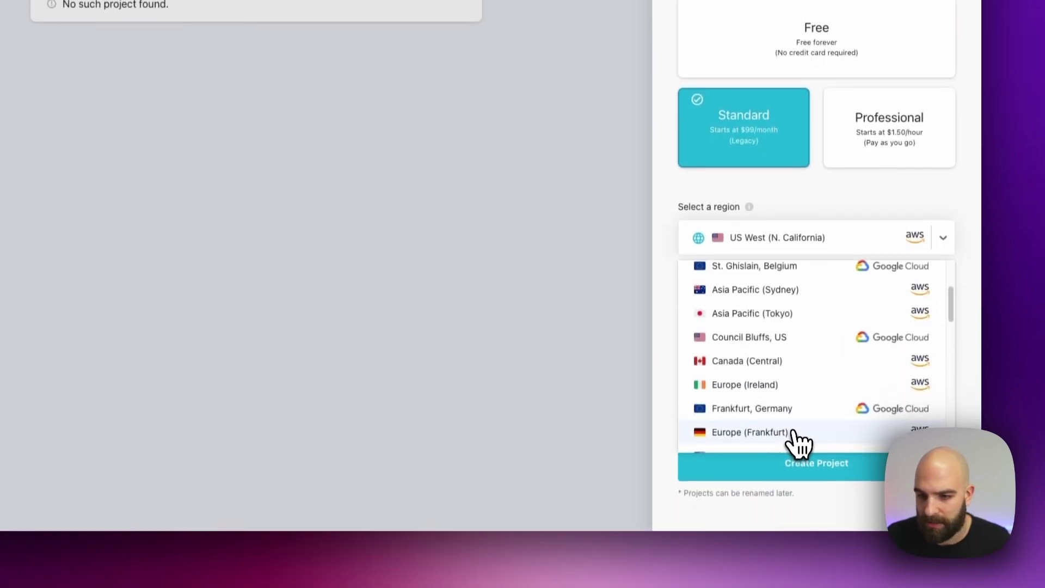
{"action": "left_click", "coordinate": [752, 432]}
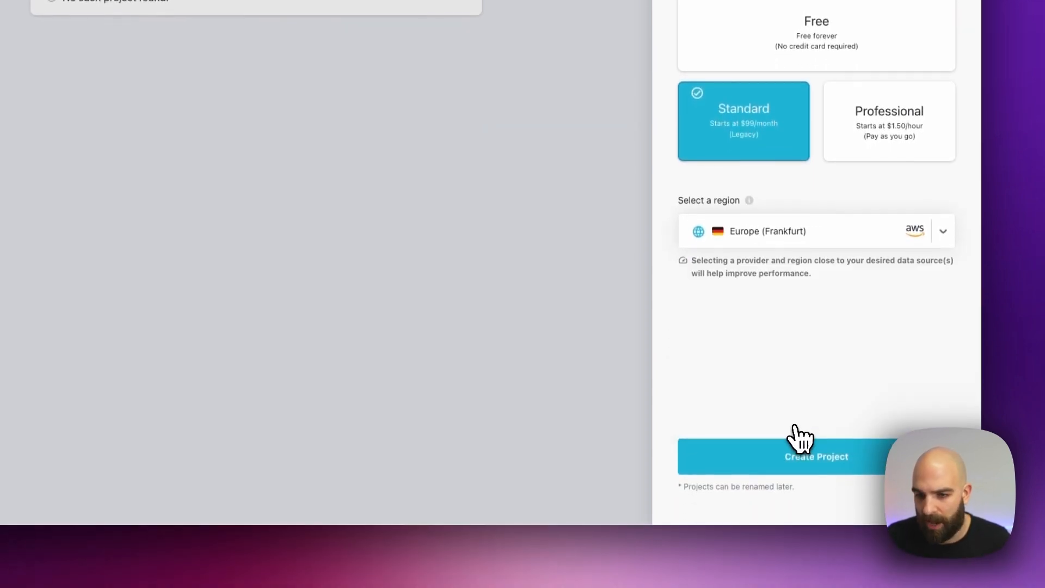
{"action": "left_click", "coordinate": [823, 462]}
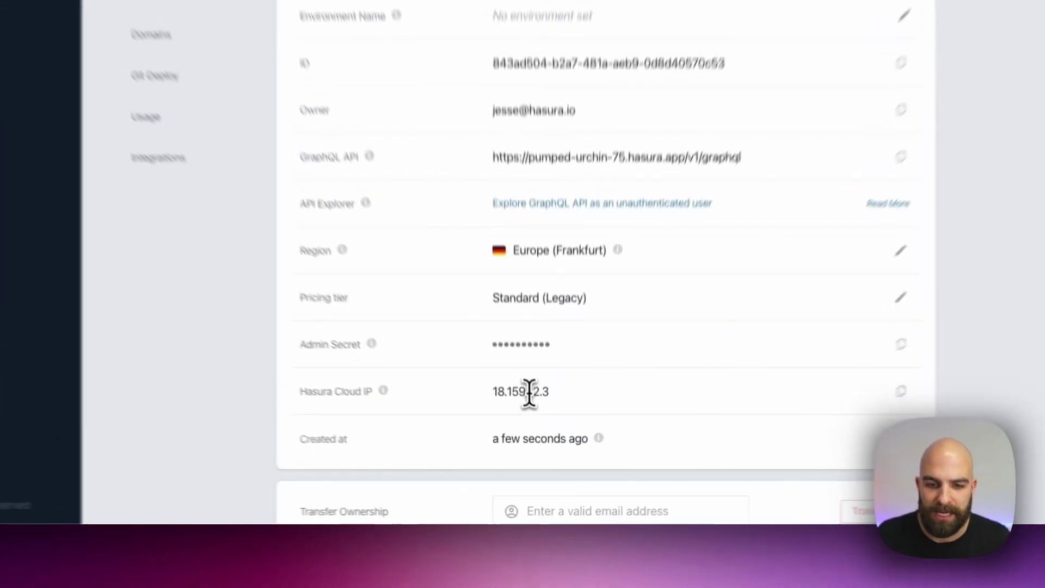
Copy the project's Hasura Cloud IP and return to the CockroachDB clusters page.
{"action": "left_click_drag", "start_coordinate": [550, 447], "coordinate": [515, 447]}
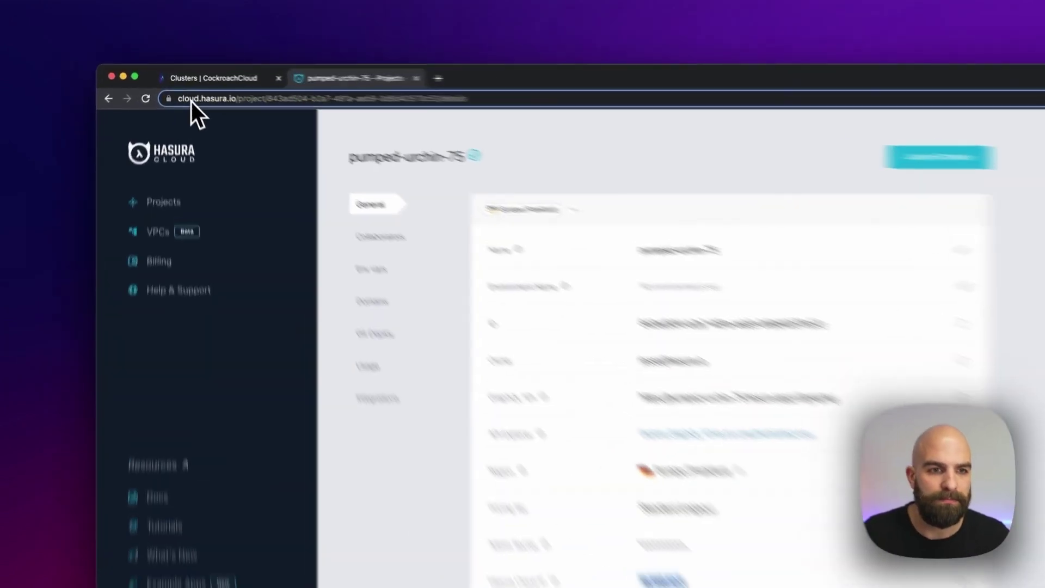
{"action": "left_click", "coordinate": [214, 78]}
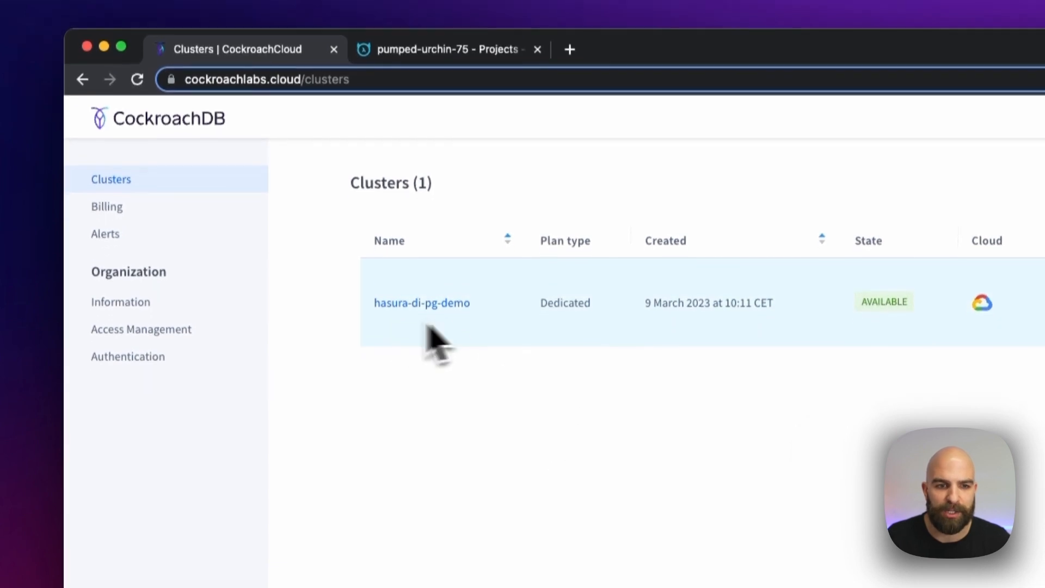
Start adding a network to the hasura-di-pg-demo cluster's IP allowlist.
{"action": "left_click", "coordinate": [408, 302]}
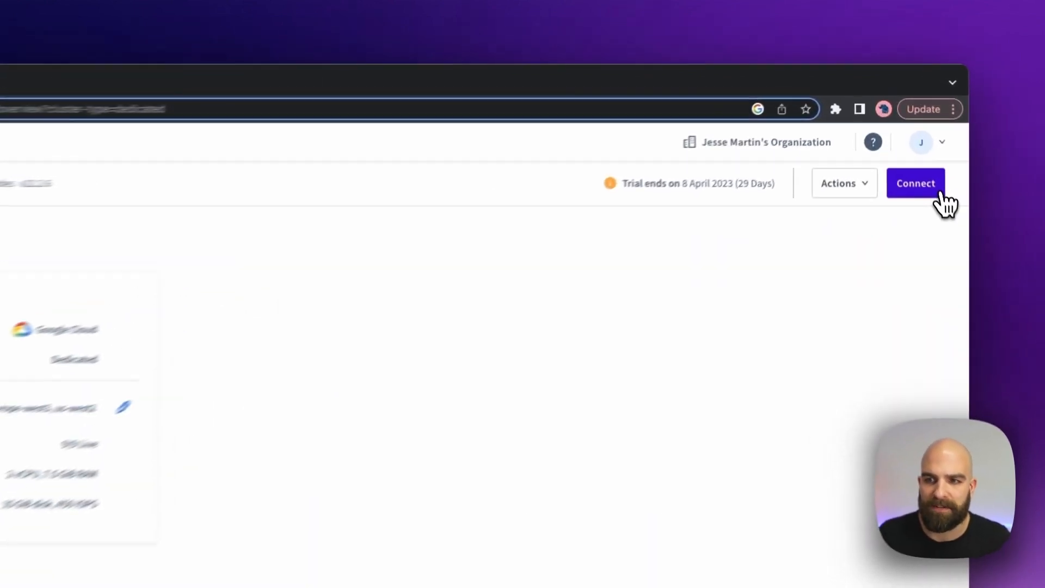
{"action": "left_click", "coordinate": [902, 132]}
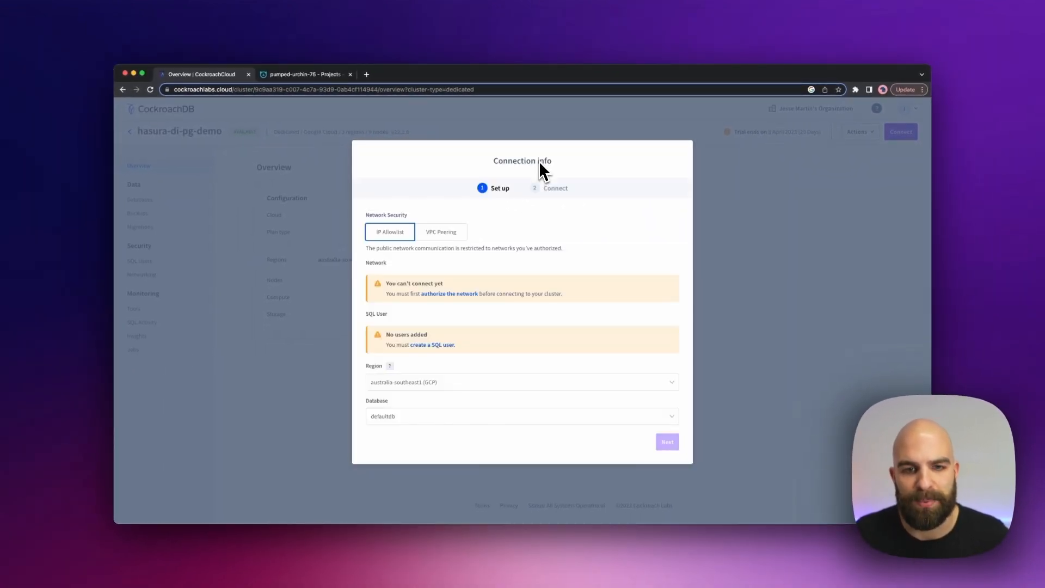
{"action": "left_click", "coordinate": [466, 296]}
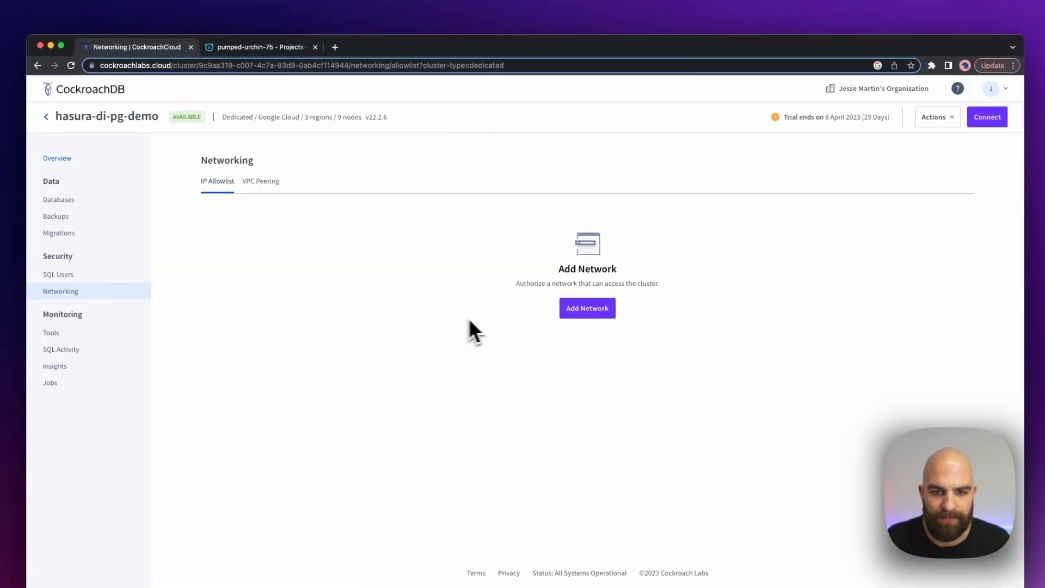
{"action": "left_click", "coordinate": [587, 308]}
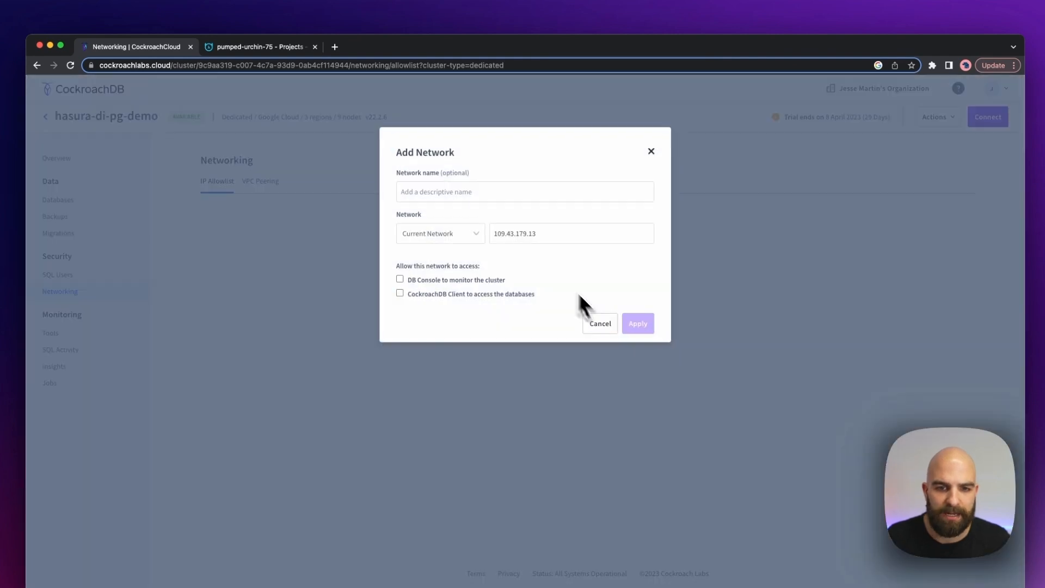
Allowlist network hasura at 18.159.12.3/32 for both DB Console and SQL client access.
{"action": "left_click", "coordinate": [494, 196]}
{"action": "type", "text": "hasura"}
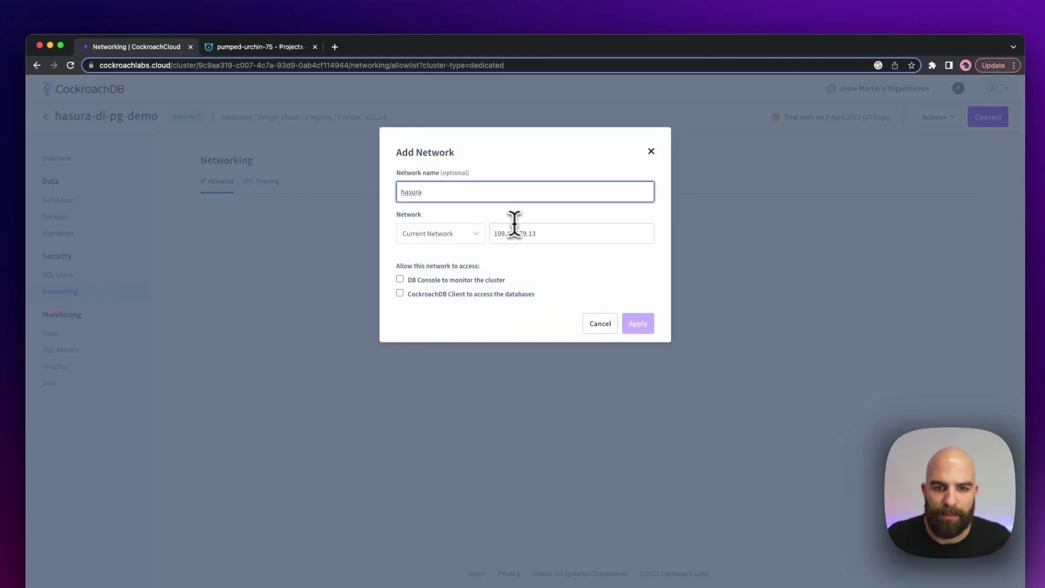
{"action": "double_click", "coordinate": [517, 233]}
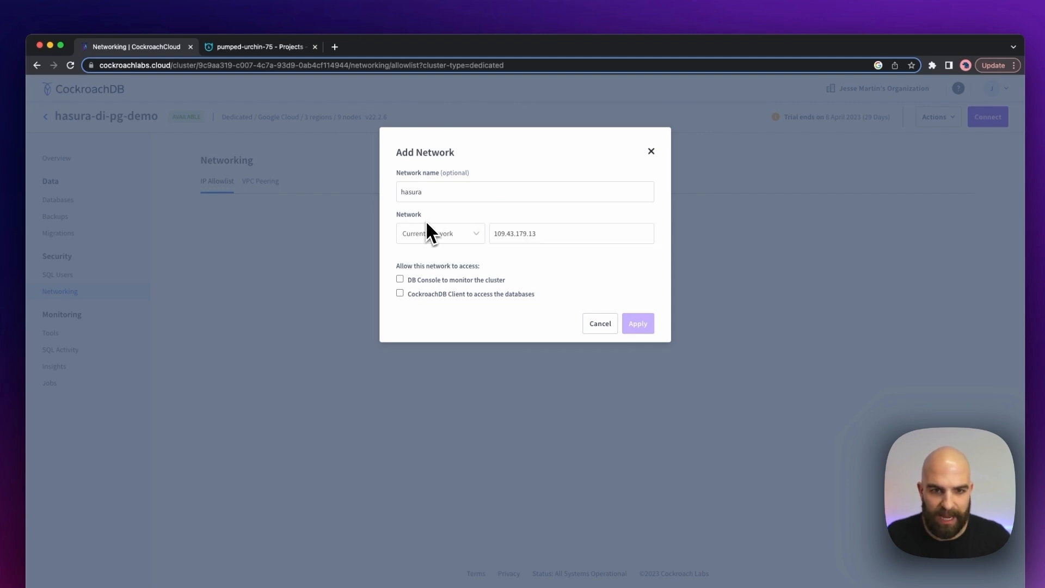
{"action": "left_click", "coordinate": [435, 234]}
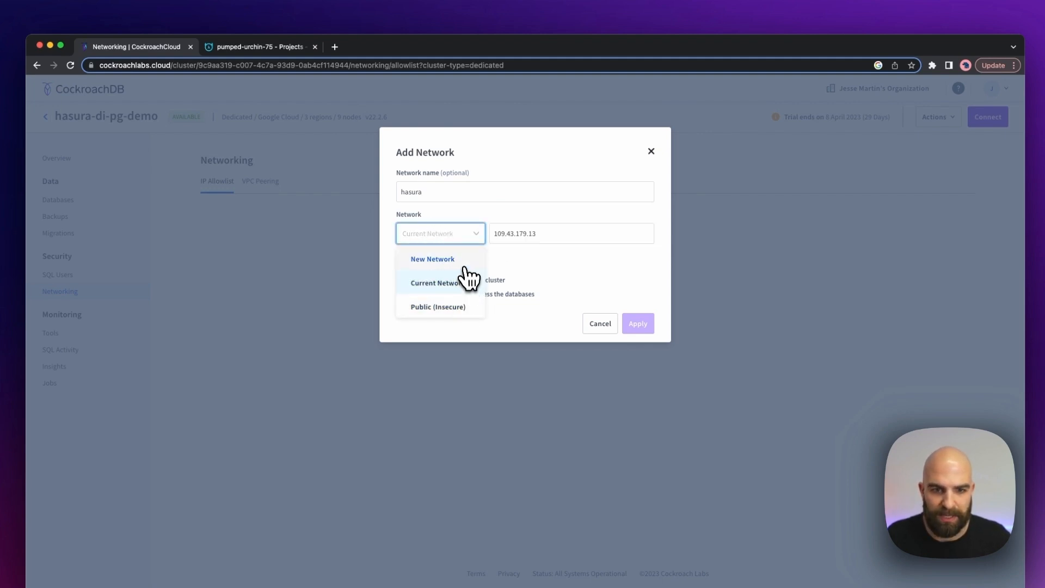
{"action": "left_click", "coordinate": [515, 233]}
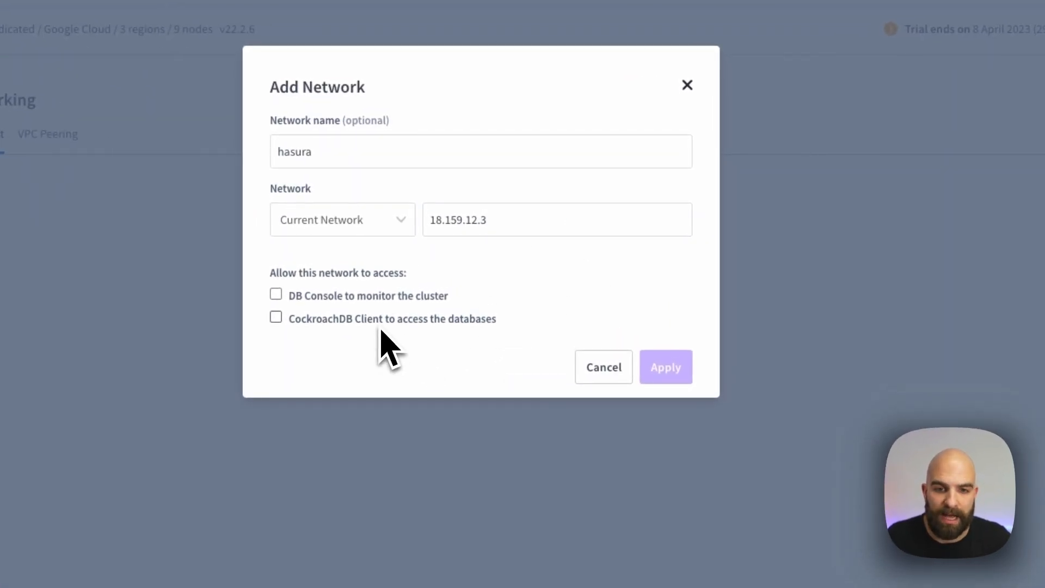
{"action": "left_click", "coordinate": [433, 320]}
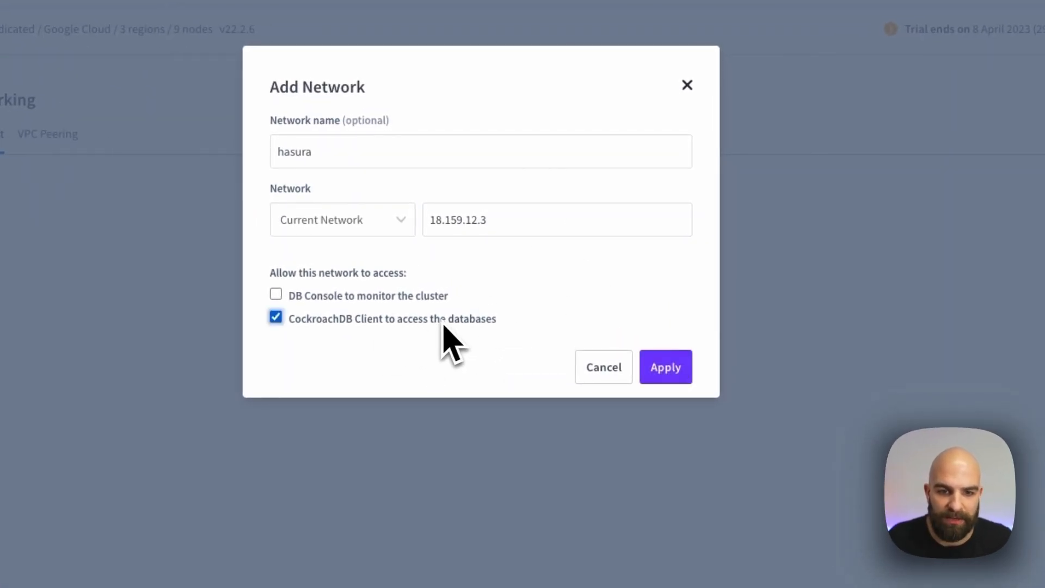
{"action": "left_click", "coordinate": [379, 297]}
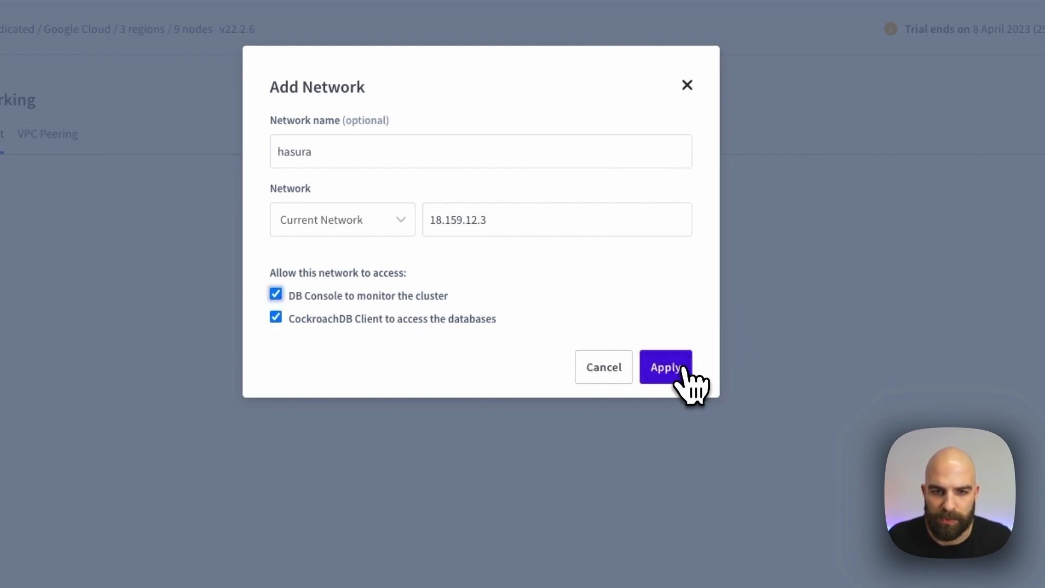
{"action": "left_click", "coordinate": [665, 367]}
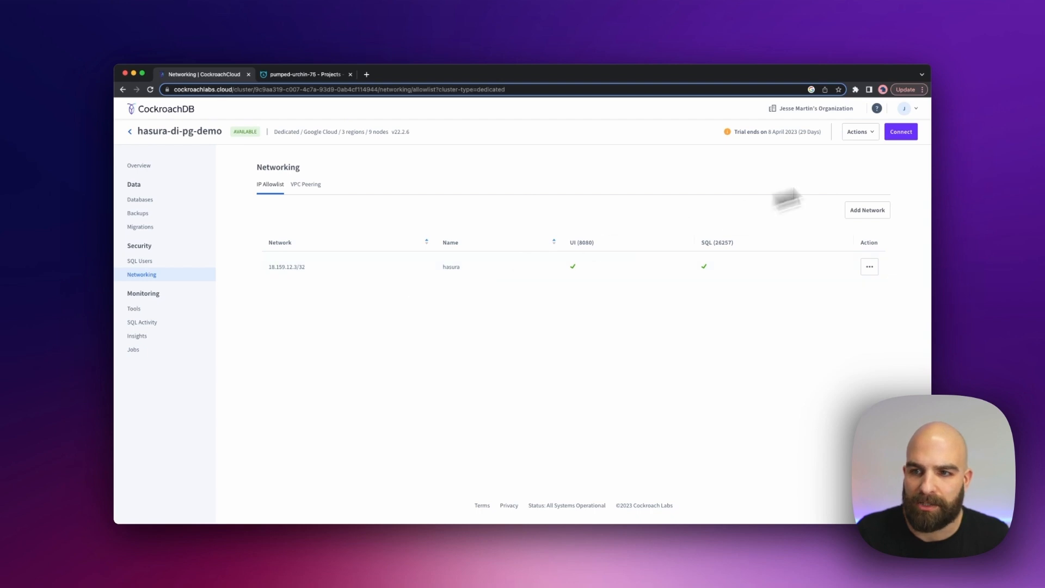
Create a SQL user named has with a generated and saved password.
{"action": "left_click", "coordinate": [900, 133]}
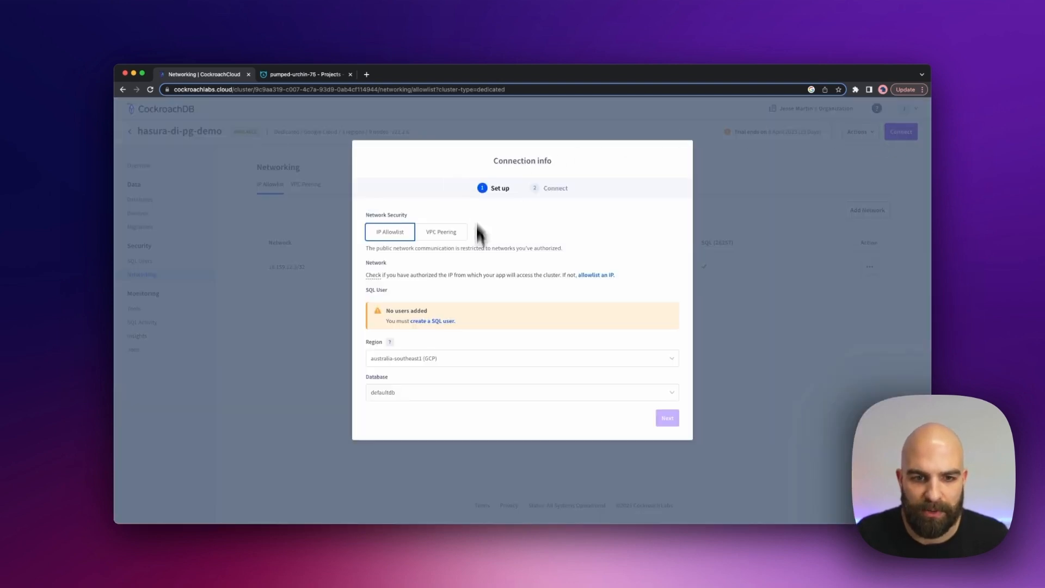
{"action": "left_click", "coordinate": [446, 322]}
{"action": "type", "text": "has"}
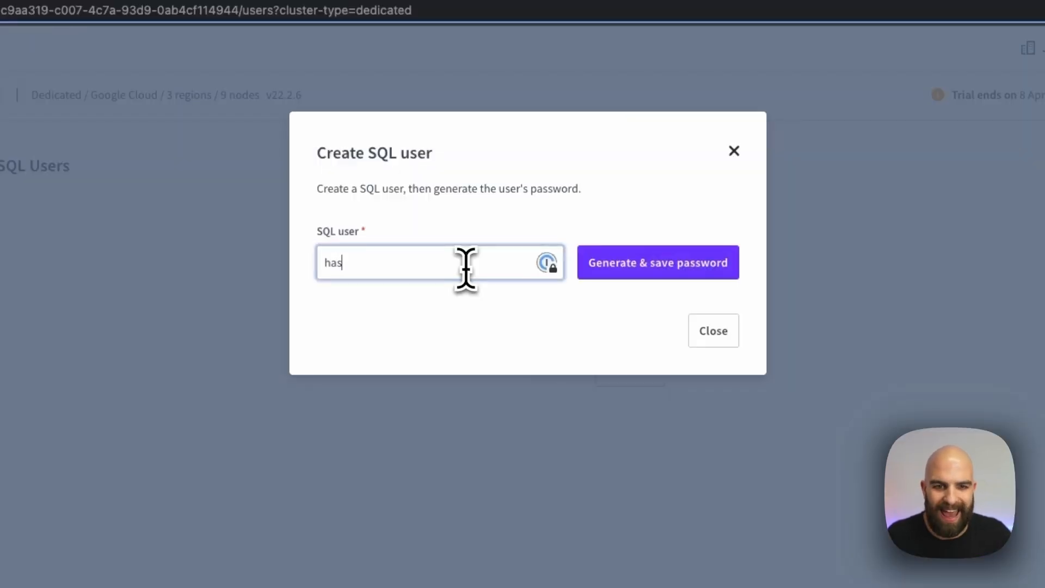
{"action": "left_click", "coordinate": [641, 262]}
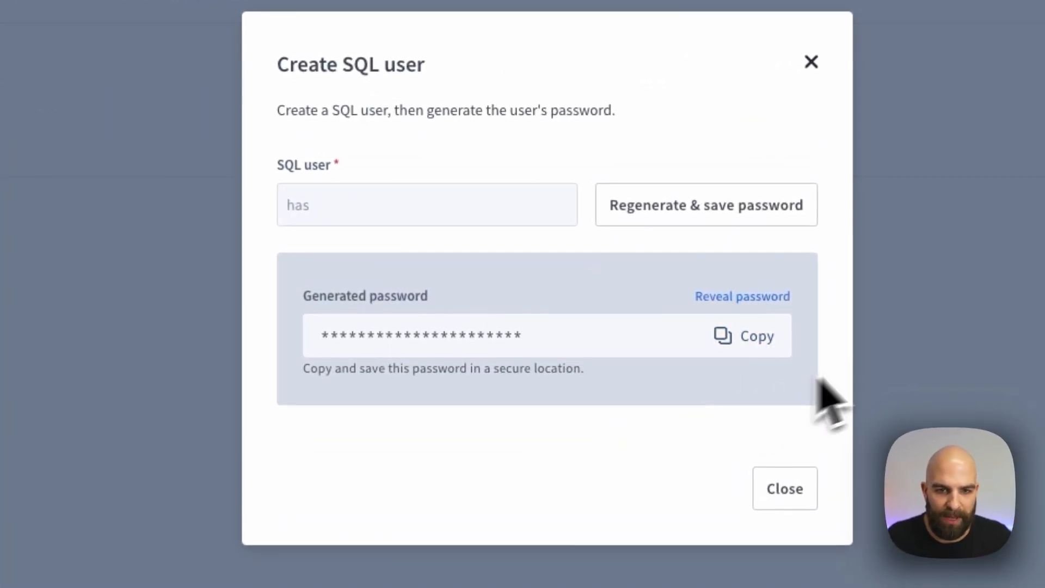
{"action": "left_click", "coordinate": [785, 489]}
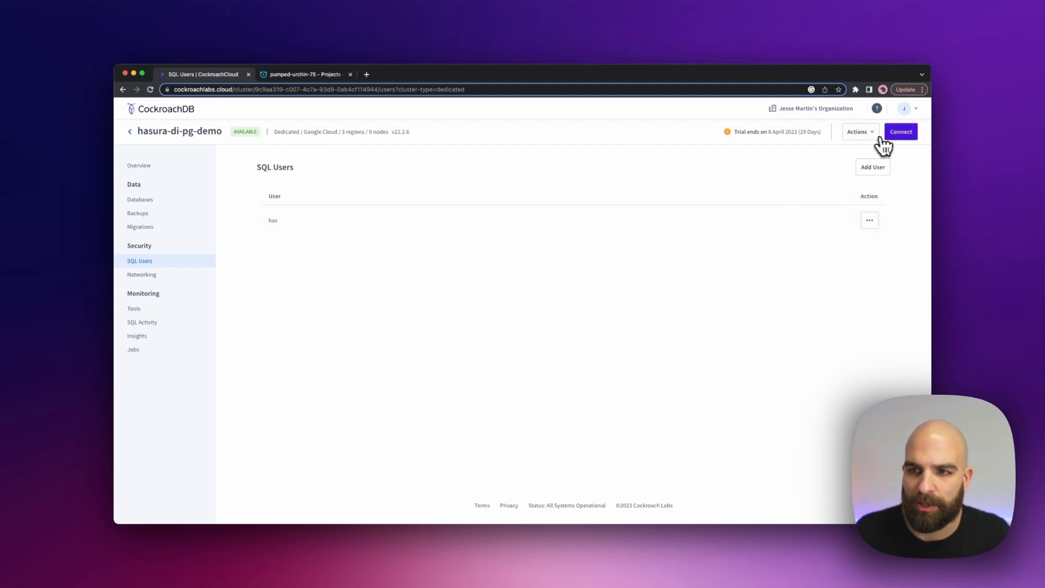
Show connection details for europe-west3 (GCP) and copy the CA certificate download command.
{"action": "left_click", "coordinate": [901, 132]}
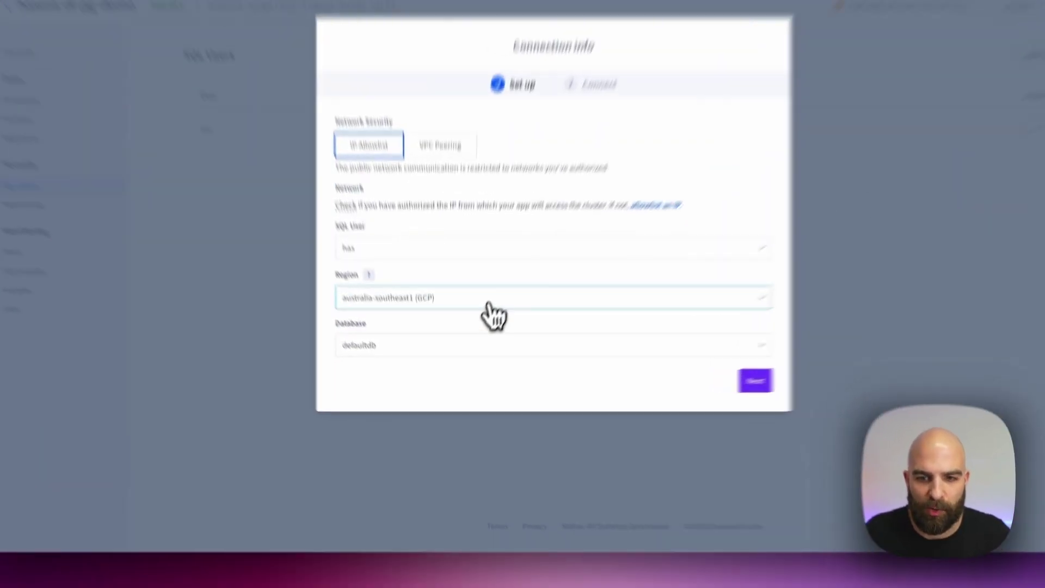
{"action": "left_click", "coordinate": [484, 341]}
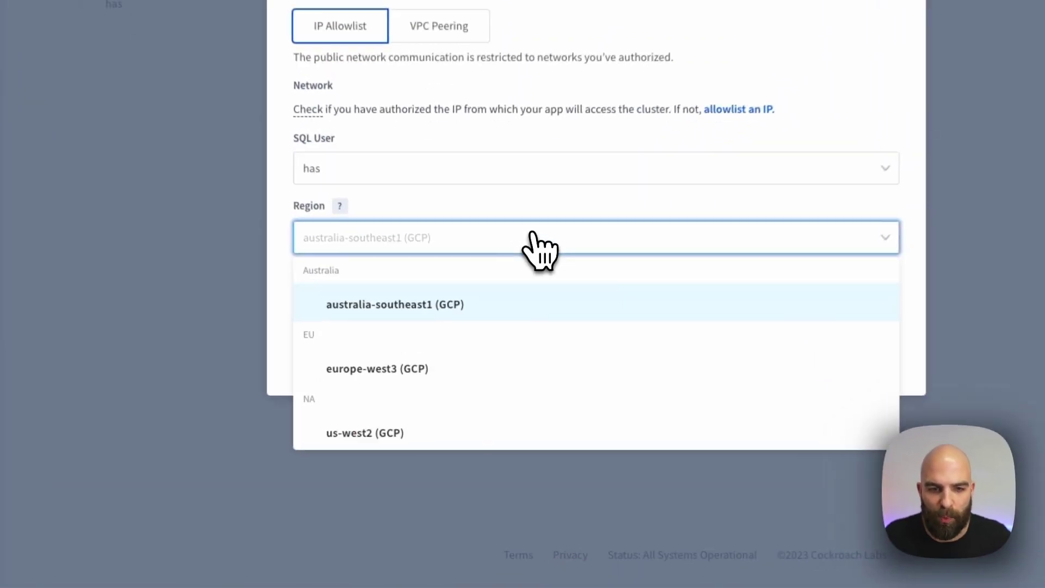
{"action": "left_click", "coordinate": [500, 365]}
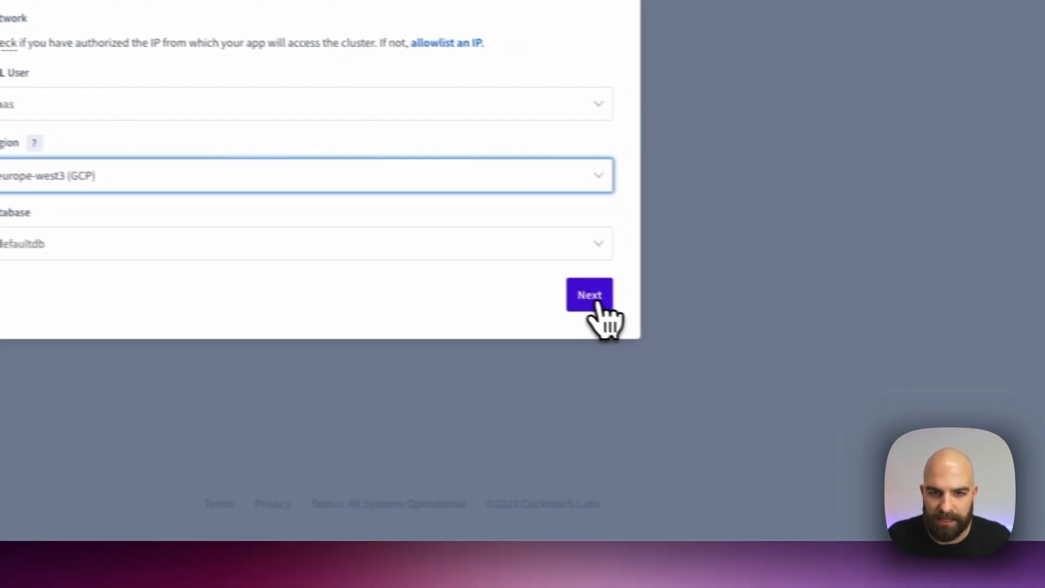
{"action": "left_click", "coordinate": [589, 295]}
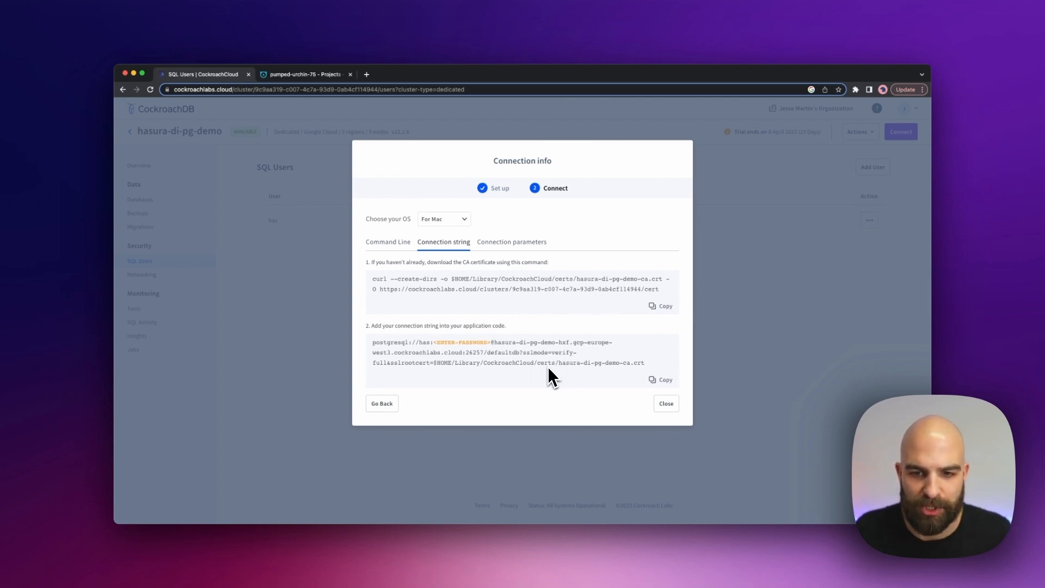
{"action": "left_click", "coordinate": [660, 306]}
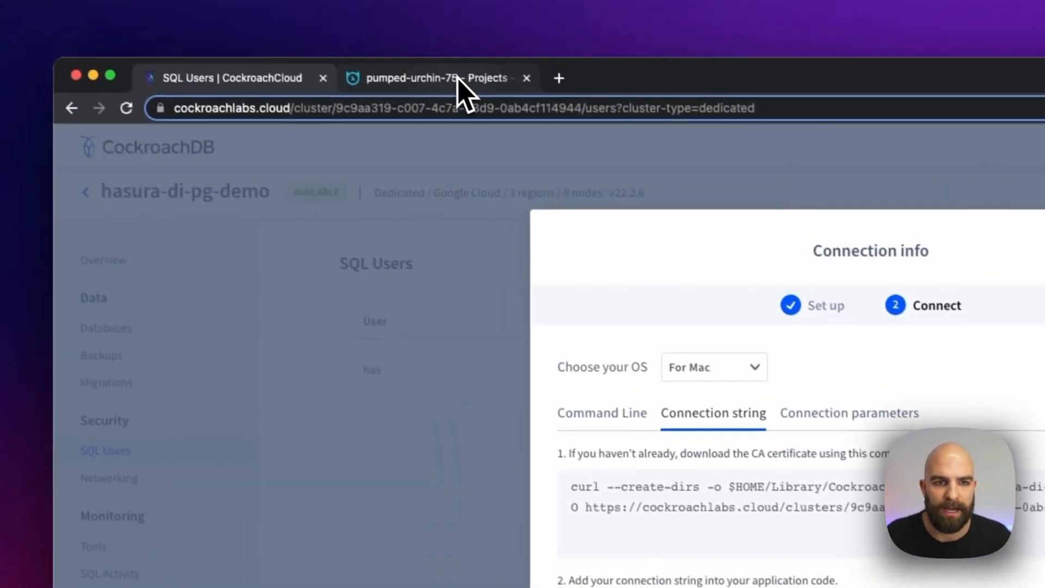
Begin a new environment variable on the pumped-urchin-75 project's Env Vars page.
{"action": "left_click", "coordinate": [465, 75]}
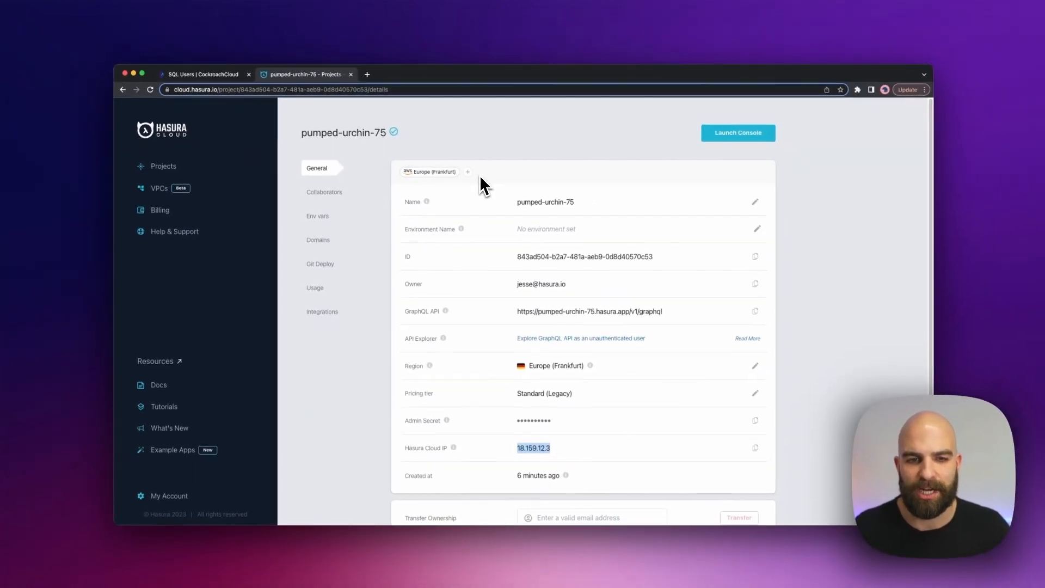
{"action": "left_click", "coordinate": [321, 217]}
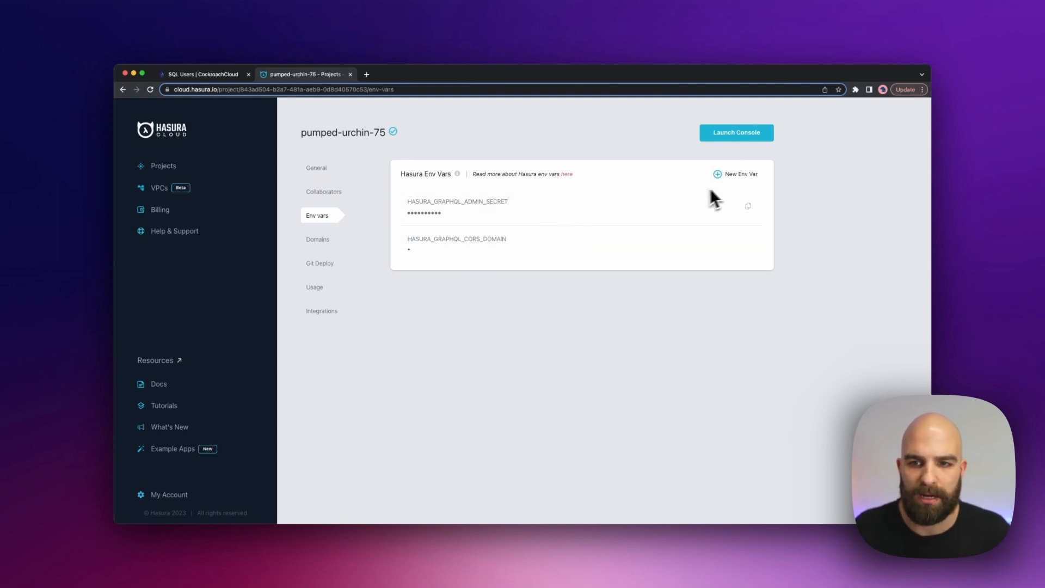
{"action": "left_click", "coordinate": [736, 173]}
{"action": "left_click", "coordinate": [776, 177]}
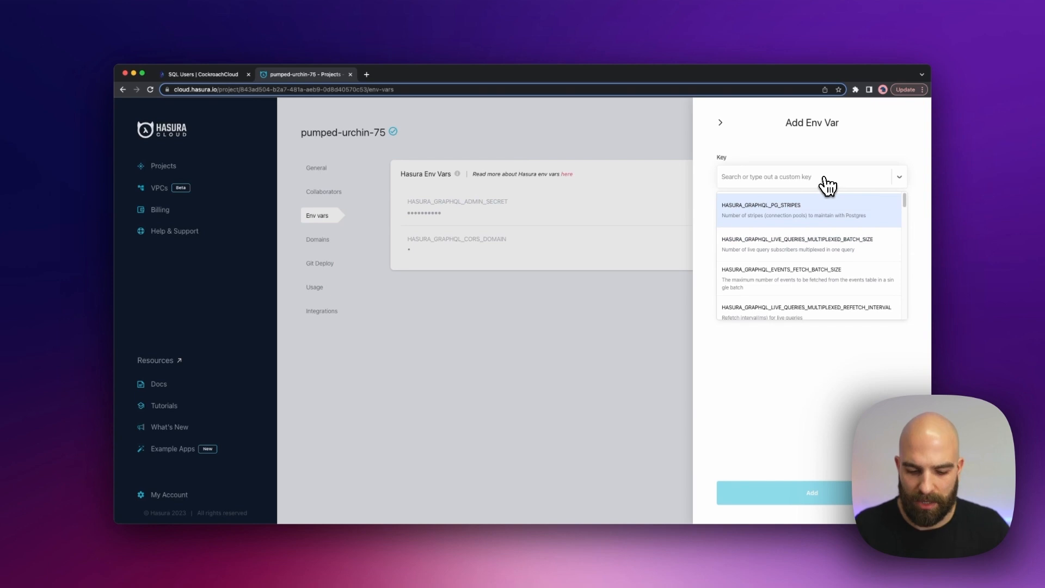
{"action": "type", "text": "PROOT_CERT"}
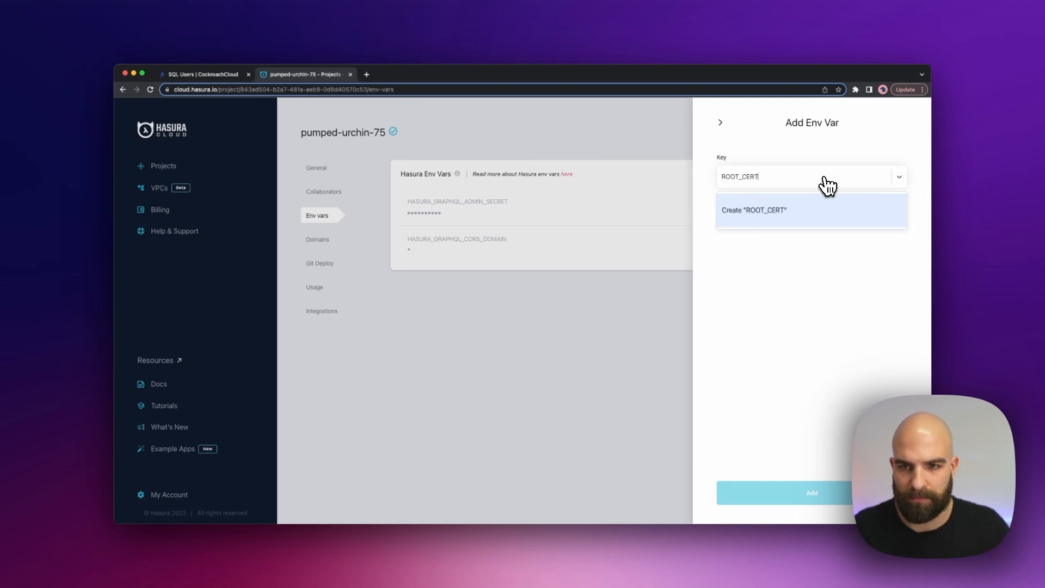
Create custom key ROOT_CERT and paste the CA certificate as its value.
{"action": "left_click", "coordinate": [883, 211]}
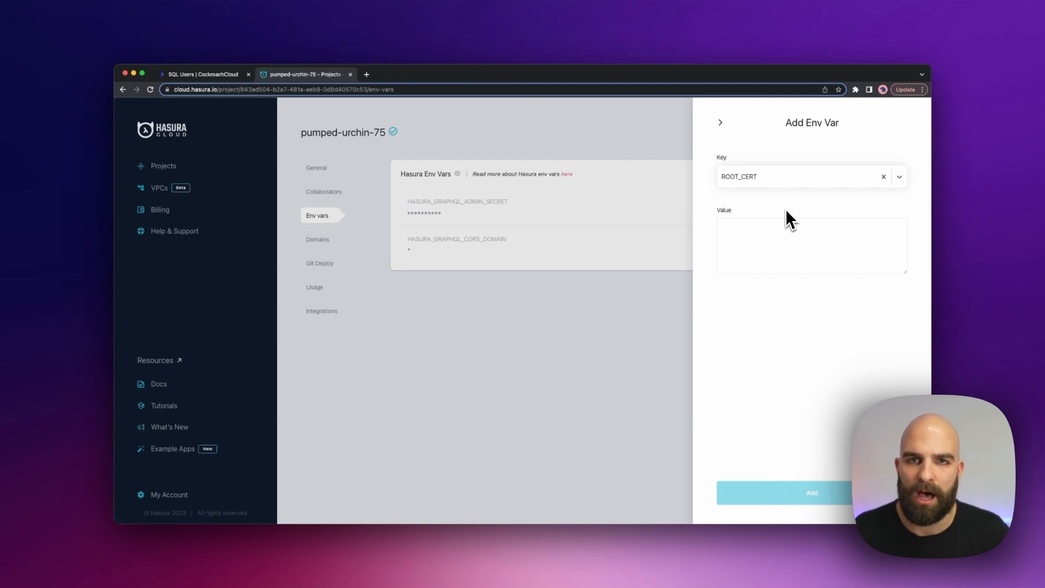
{"action": "left_click", "coordinate": [788, 238]}
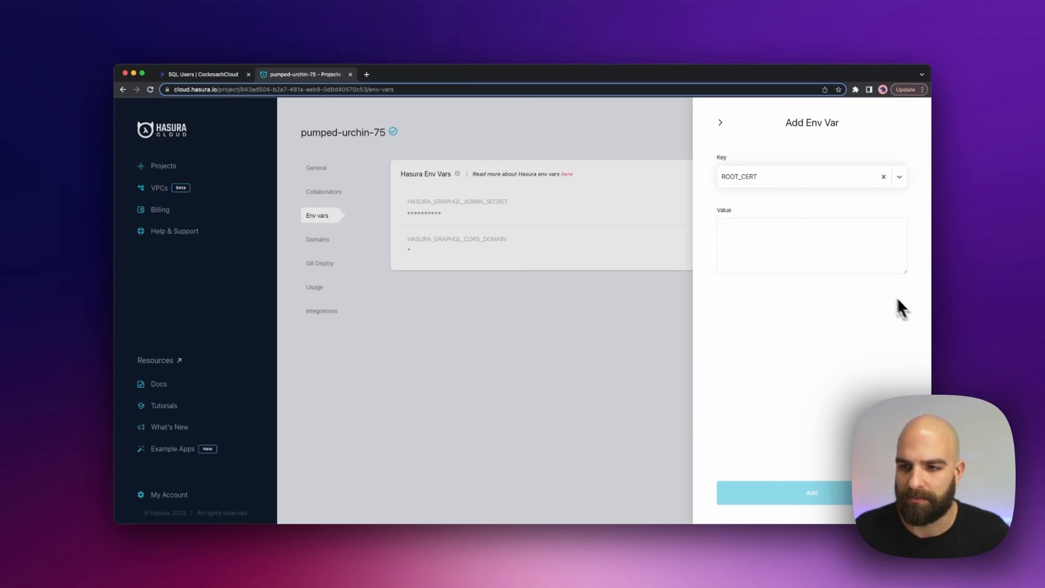
{"action": "key", "text": "super+v"}
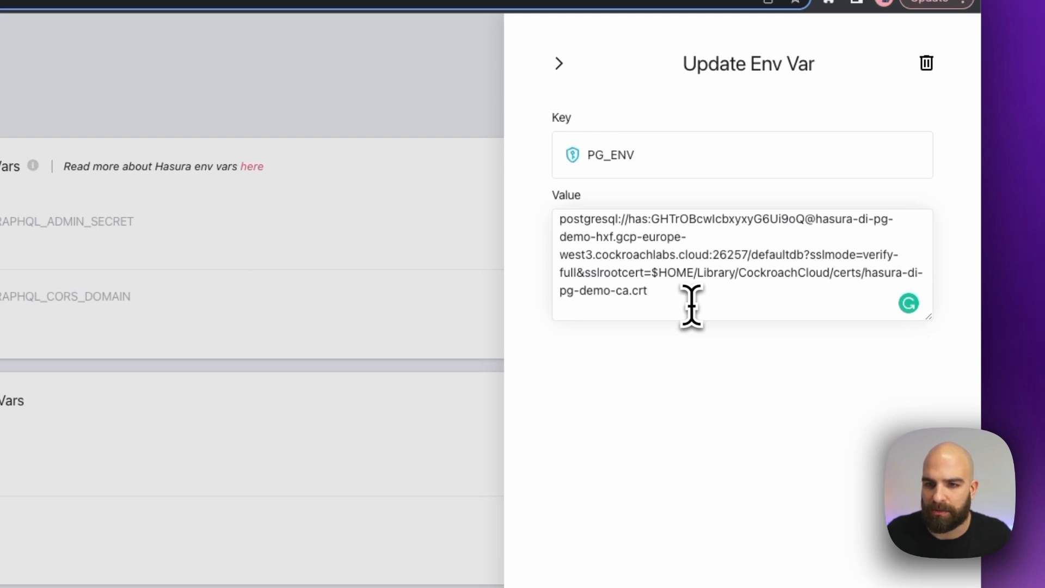
Trim PG_ENV to end at defaultdb, removing the sslmode and sslrootcert parameters, and save it.
{"action": "key", "text": "shift+alt+Left"}
{"action": "key", "text": "shift+alt+Left"}
{"action": "key", "text": "shift+alt+Left"}
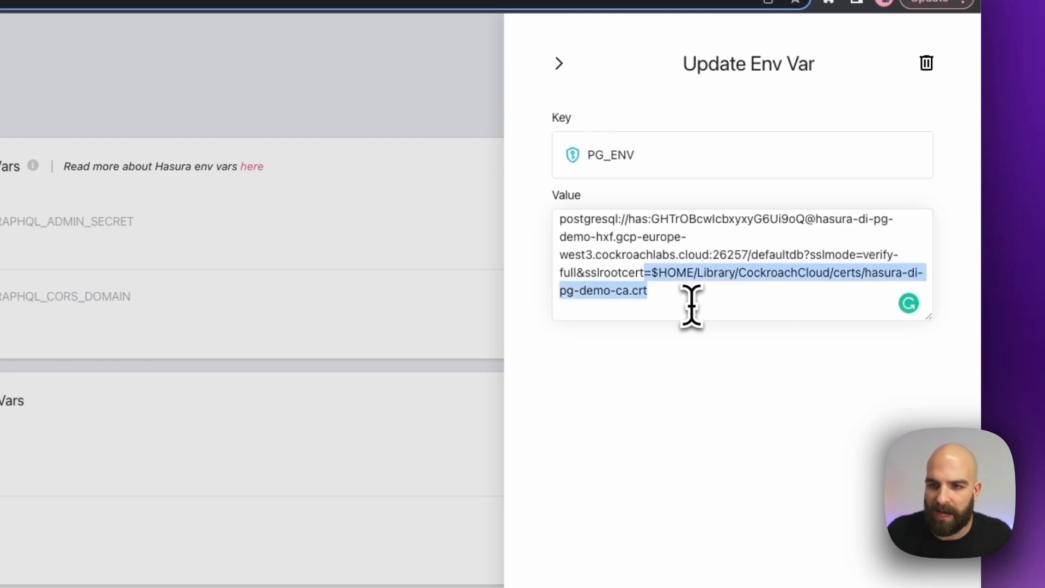
{"action": "key", "text": "shift+alt+Left"}
{"action": "key", "text": "shift+alt+Left"}
{"action": "key", "text": "shift+alt+Left"}
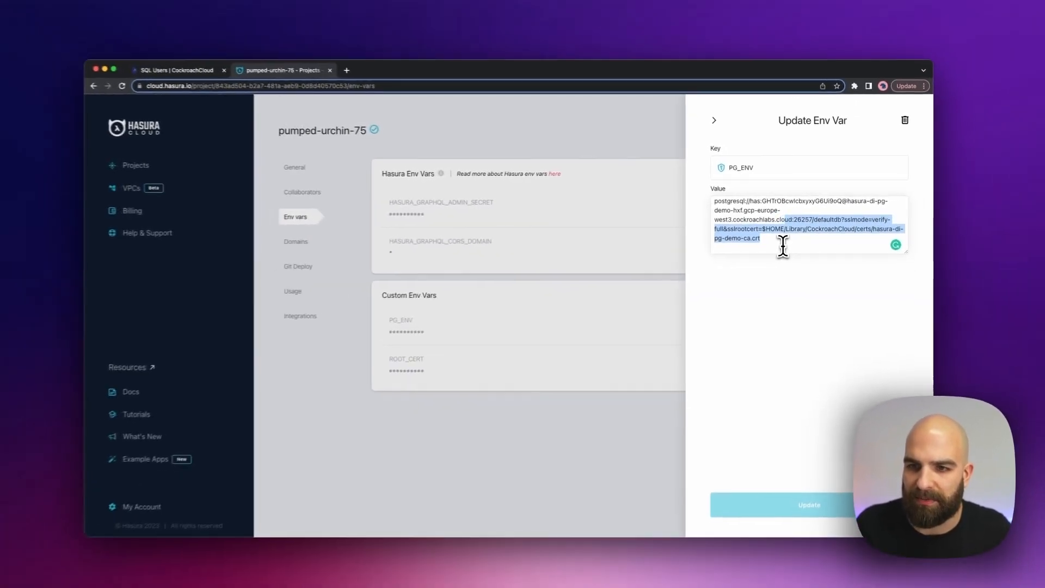
{"action": "key", "text": "shift+alt+Right"}
{"action": "key", "text": "shift+alt+Right"}
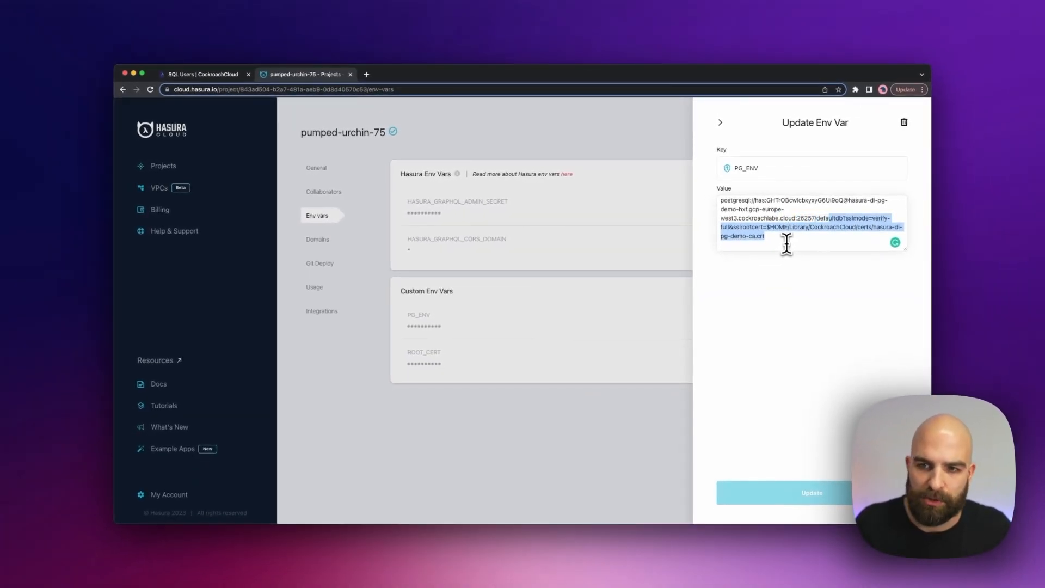
{"action": "key", "text": "shift+Right"}
{"action": "key", "text": "shift+Right"}
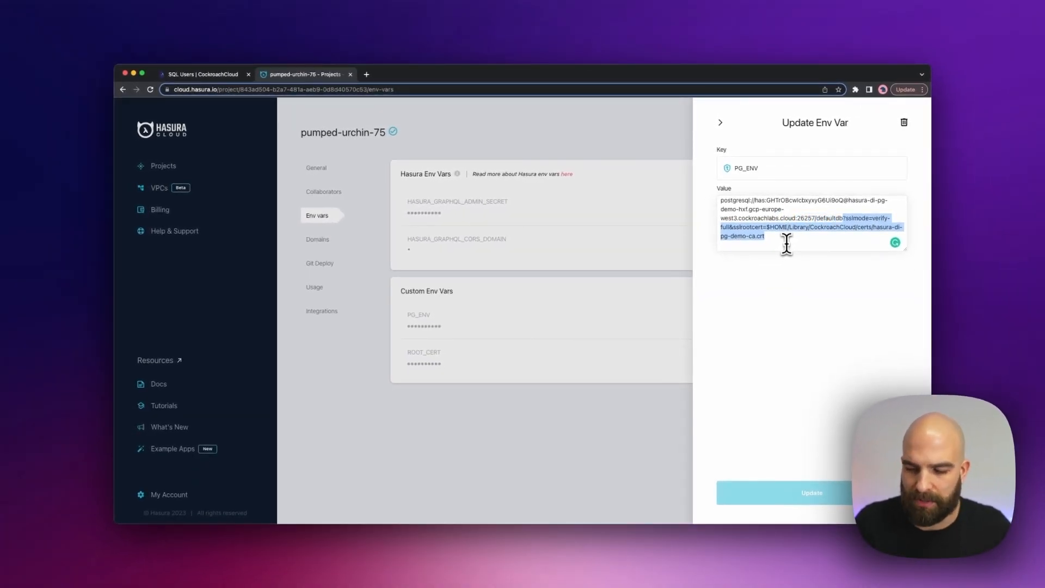
{"action": "key", "text": "BackSpace"}
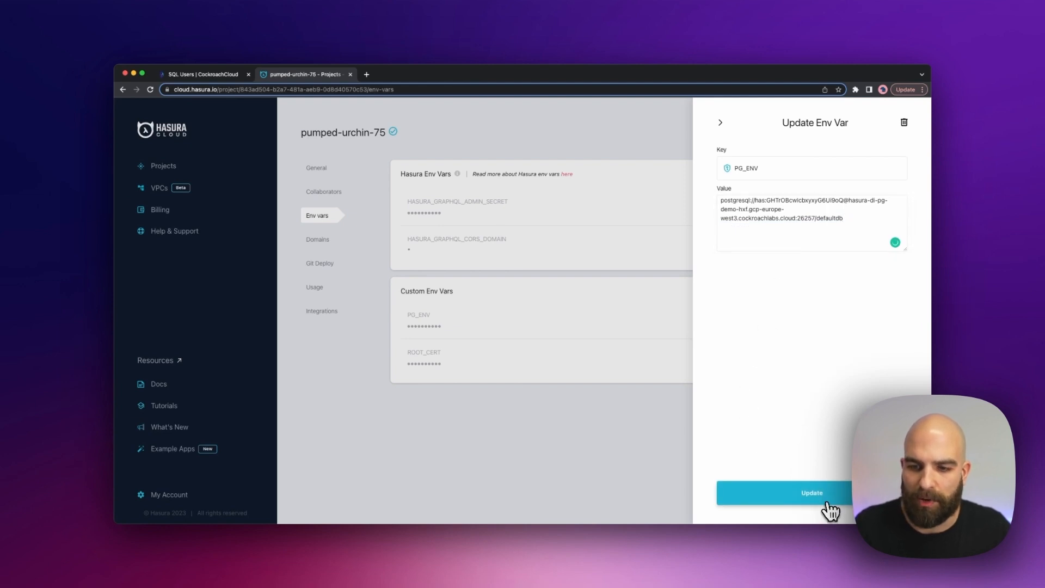
{"action": "left_click", "coordinate": [830, 492]}
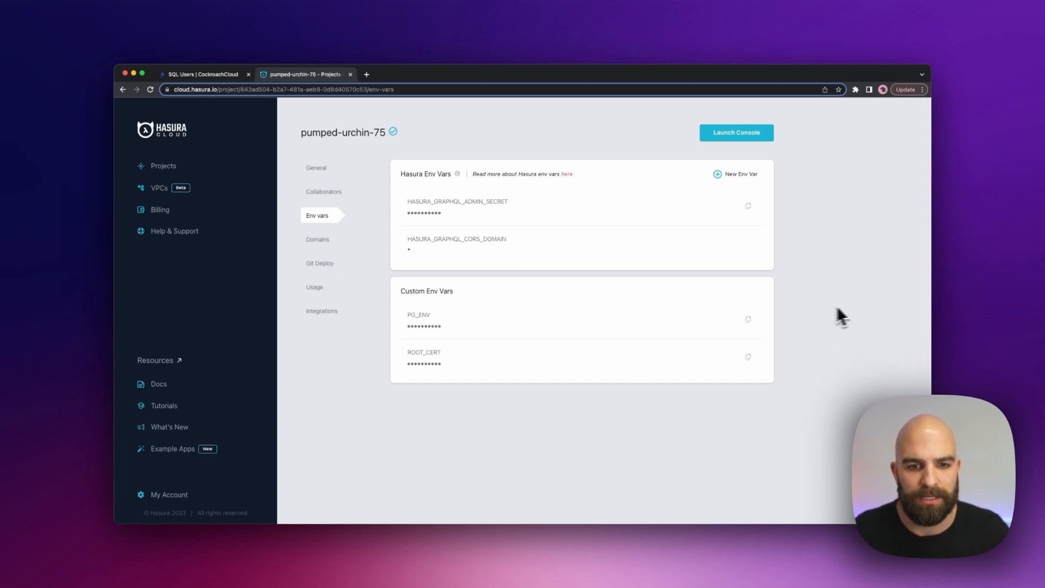
In the console's Connect Database form, name it default with the CockroachDB (Beta) driver.
{"action": "left_click", "coordinate": [736, 132]}
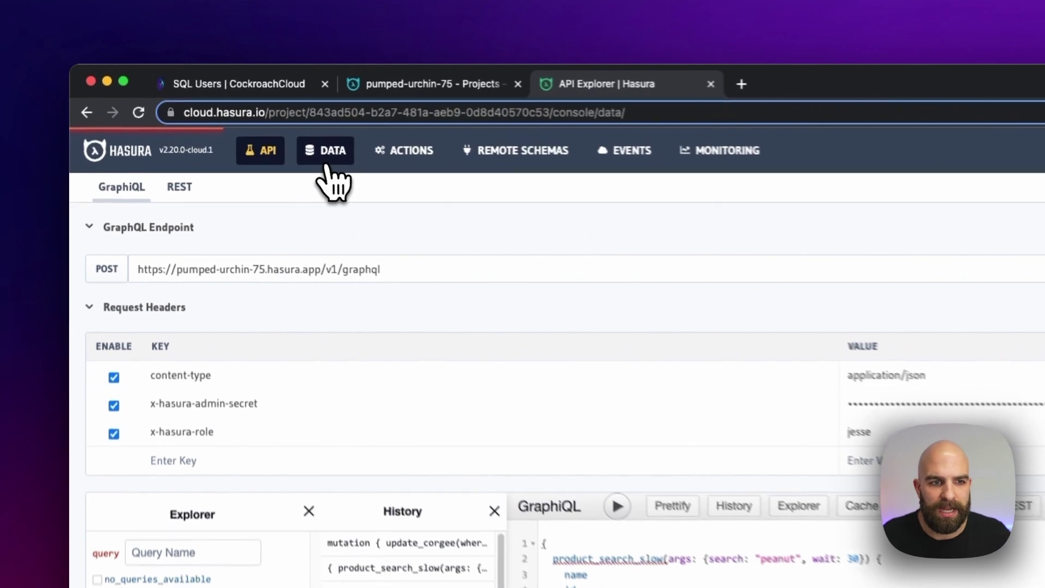
{"action": "left_click", "coordinate": [249, 108]}
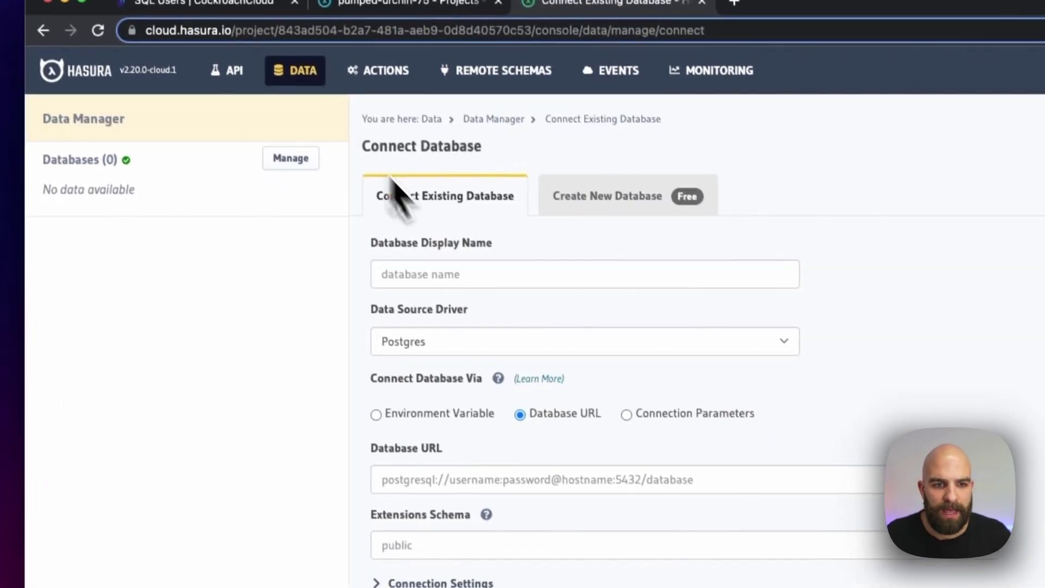
{"action": "left_click", "coordinate": [432, 270]}
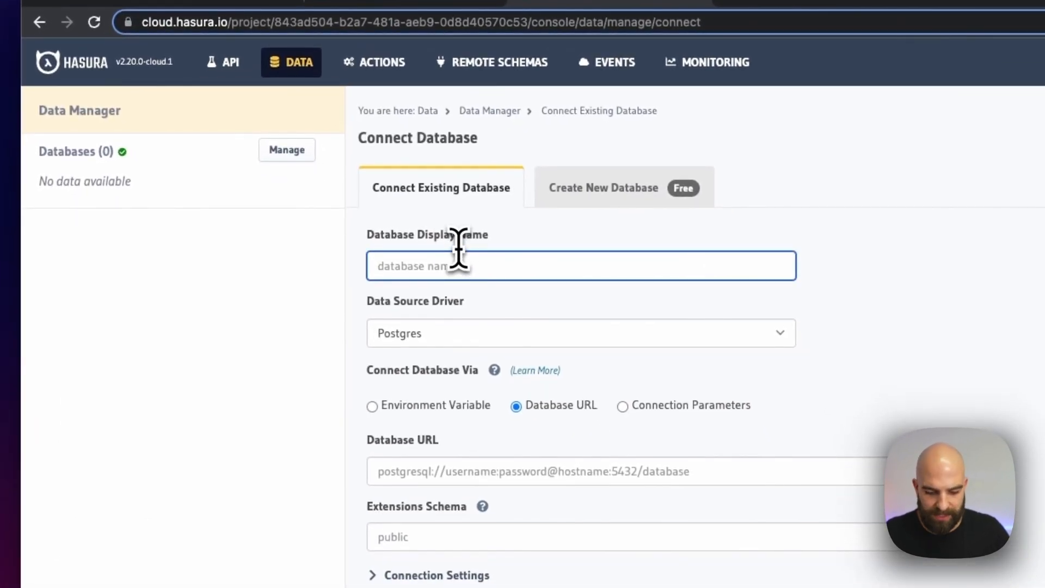
{"action": "type", "text": "default"}
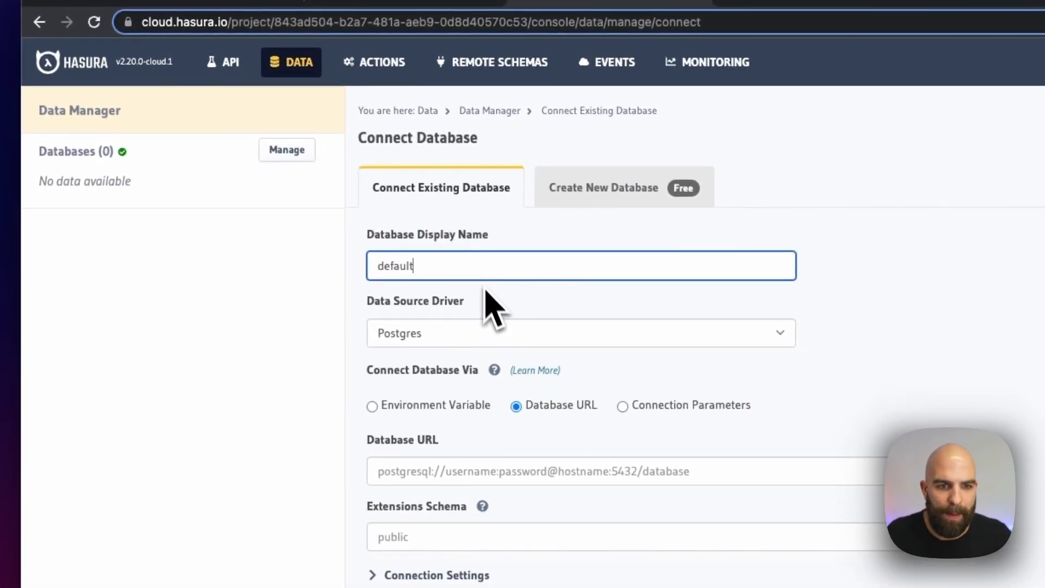
{"action": "left_click", "coordinate": [493, 334]}
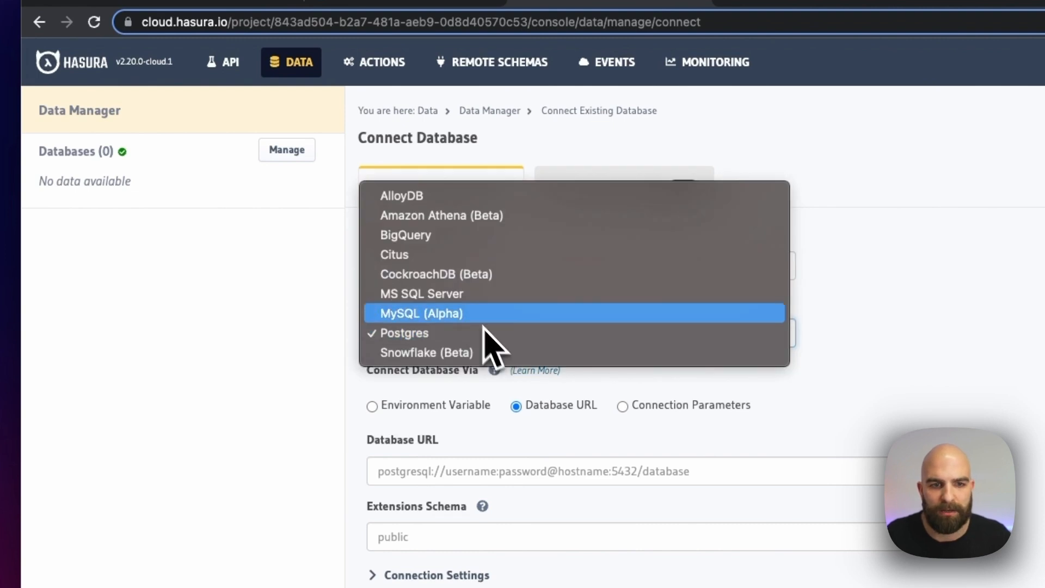
{"action": "left_click", "coordinate": [479, 278]}
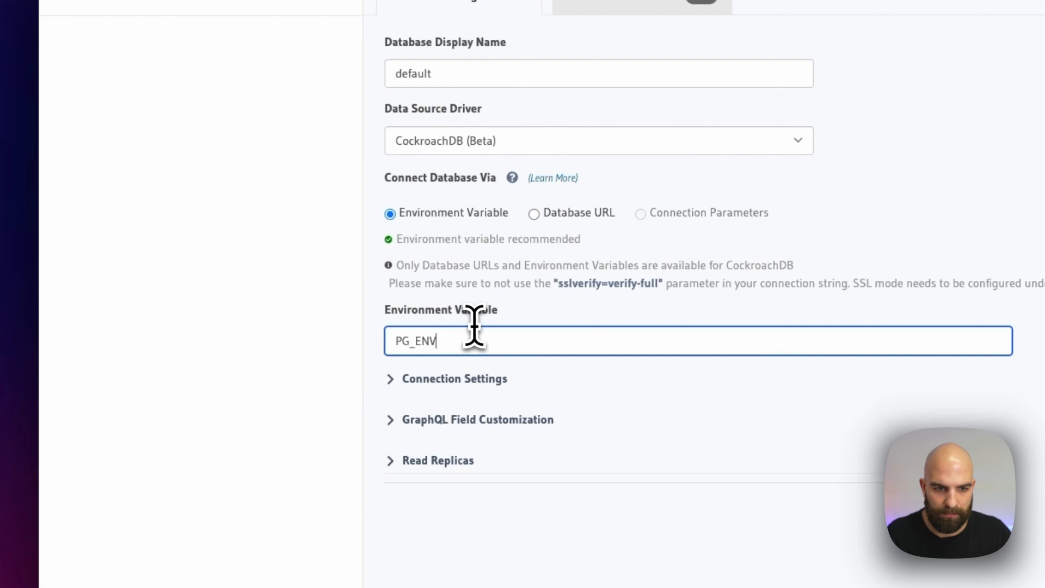
Set the connection's SSL mode to verify-full in the SSL certificate settings.
{"action": "left_click", "coordinate": [488, 383]}
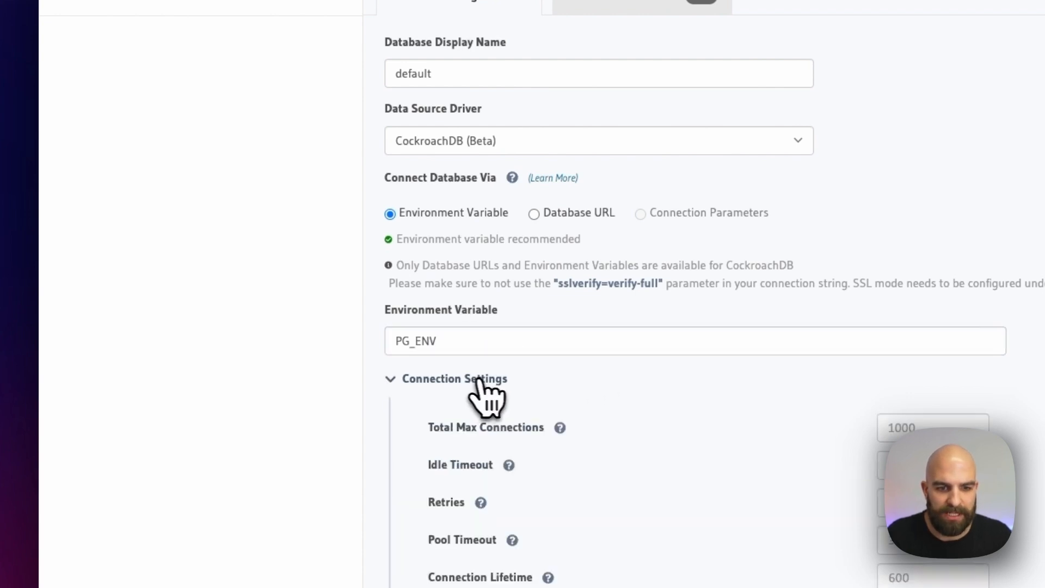
{"action": "scroll", "coordinate": [735, 458], "scroll_direction": "down", "scroll_amount": 4}
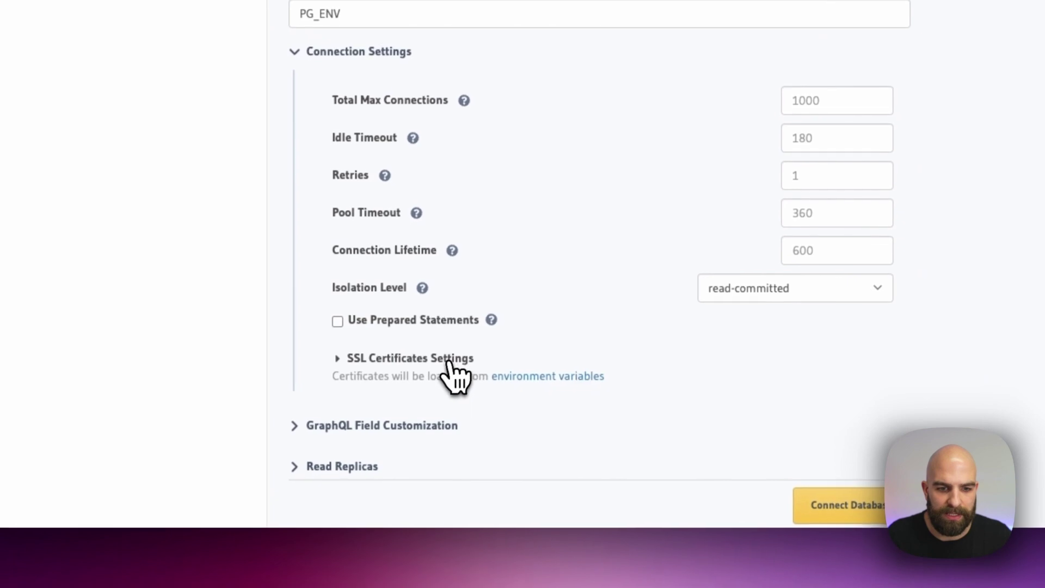
{"action": "left_click", "coordinate": [451, 364]}
{"action": "scroll", "coordinate": [711, 319], "scroll_direction": "down", "scroll_amount": 3}
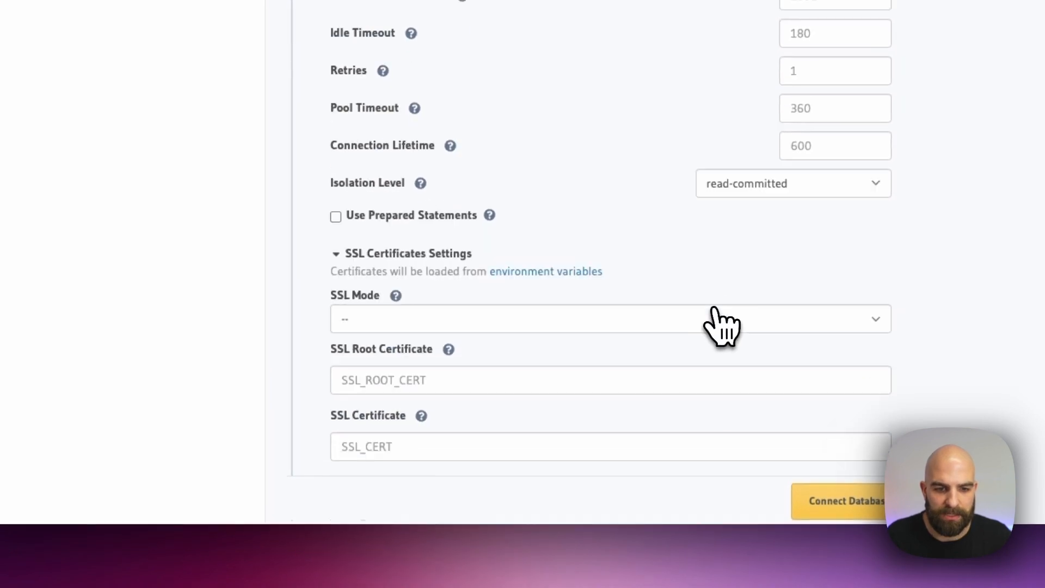
{"action": "left_click", "coordinate": [578, 296]}
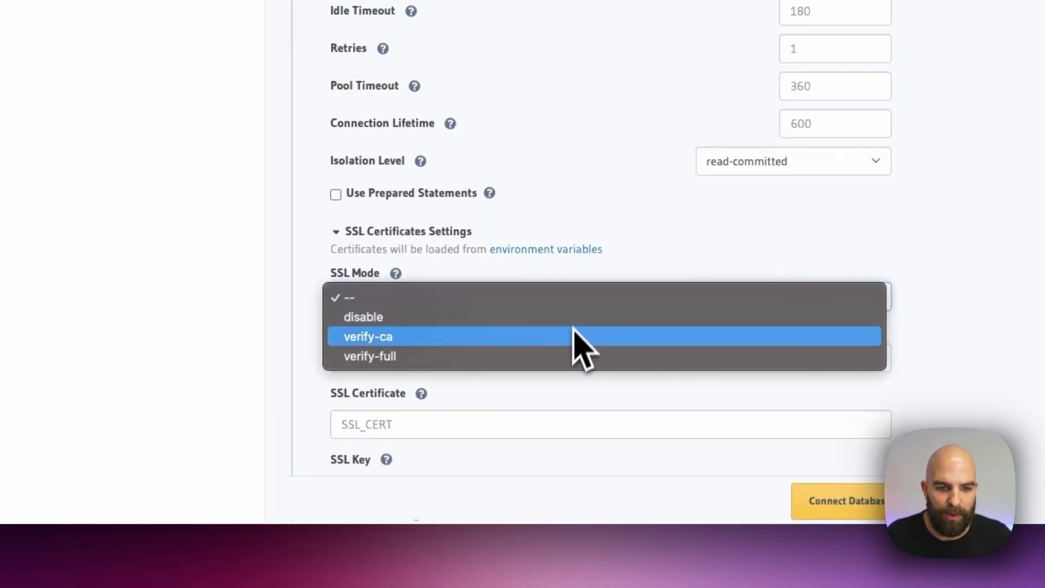
{"action": "left_click", "coordinate": [570, 358]}
Fill the SSL root certificate with ROOT_CERT, confirming the name in project settings.
{"action": "left_click", "coordinate": [407, 358]}
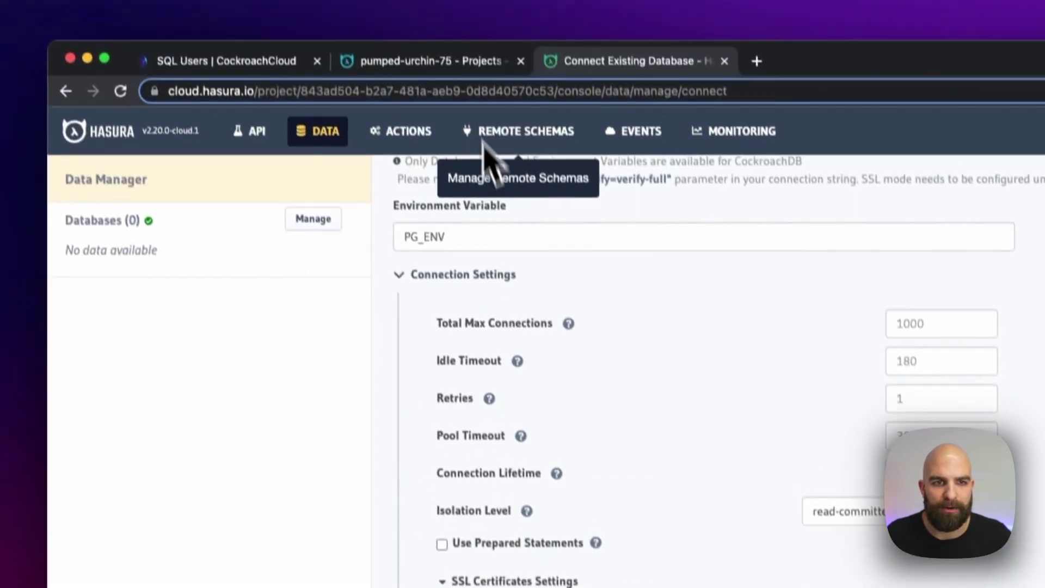
{"action": "left_click", "coordinate": [466, 33]}
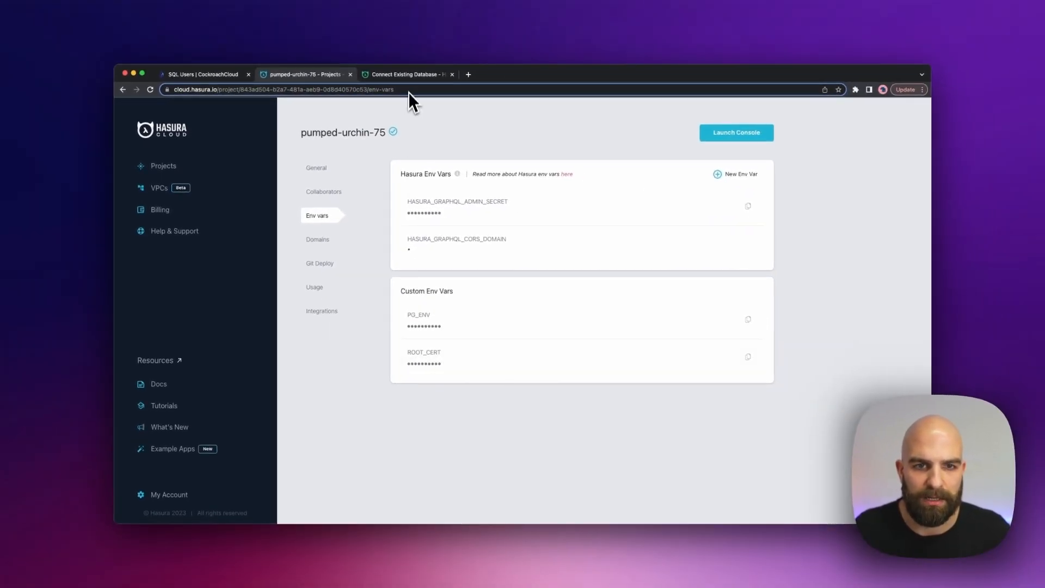
{"action": "left_click", "coordinate": [409, 75]}
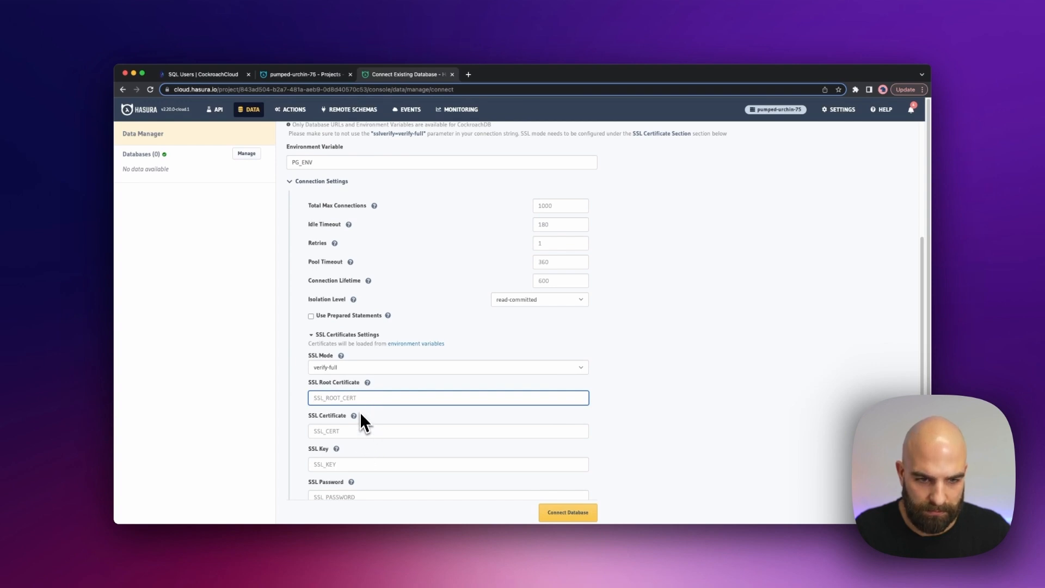
{"action": "type", "text": "ROOT_CERT"}
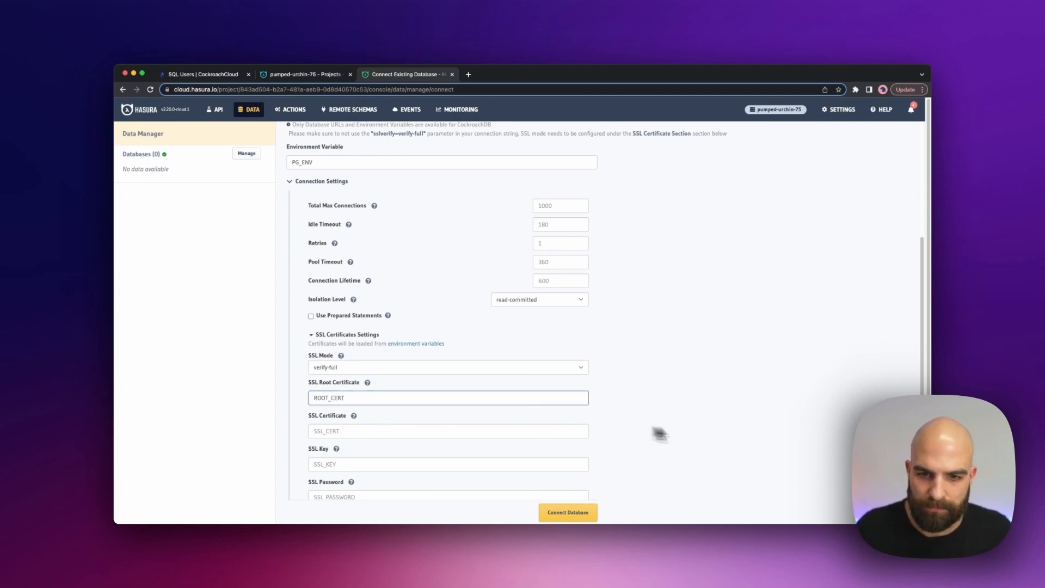
{"action": "scroll", "coordinate": [601, 382], "scroll_direction": "up", "scroll_amount": 3}
{"action": "scroll", "coordinate": [597, 380], "scroll_direction": "up", "scroll_amount": 2}
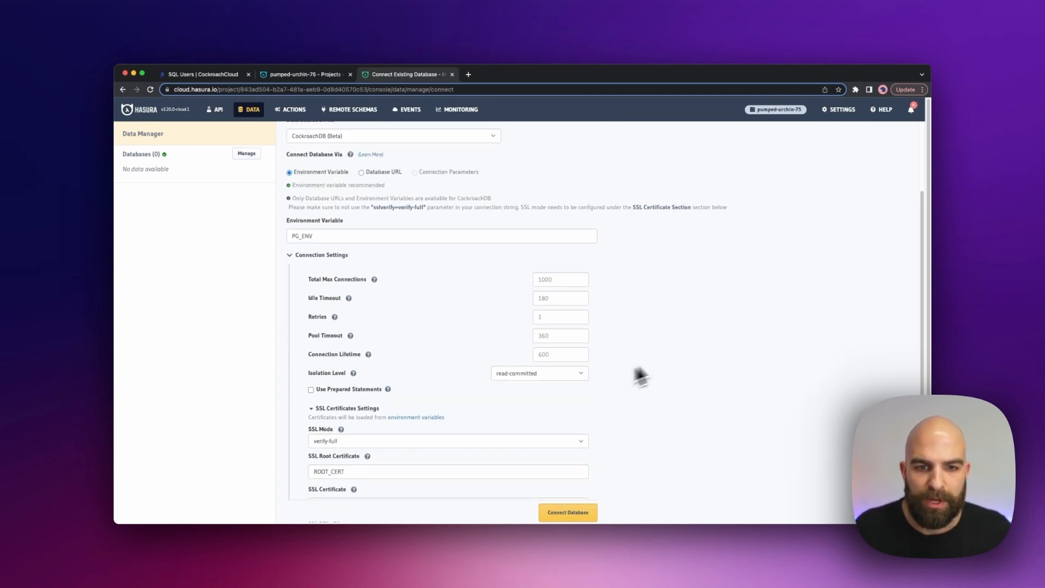
{"action": "scroll", "coordinate": [711, 337], "scroll_direction": "up", "scroll_amount": 2}
{"action": "scroll", "coordinate": [711, 335], "scroll_direction": "up", "scroll_amount": 1}
{"action": "scroll", "coordinate": [712, 333], "scroll_direction": "up", "scroll_amount": 1}
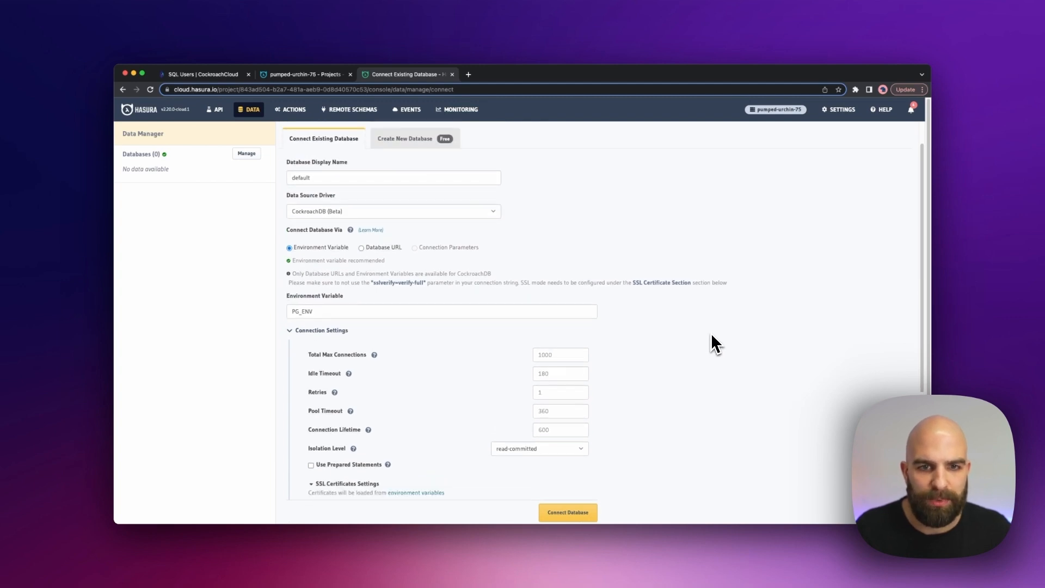
{"action": "scroll", "coordinate": [712, 340], "scroll_direction": "down", "scroll_amount": 3}
{"action": "scroll", "coordinate": [712, 340], "scroll_direction": "down", "scroll_amount": 2}
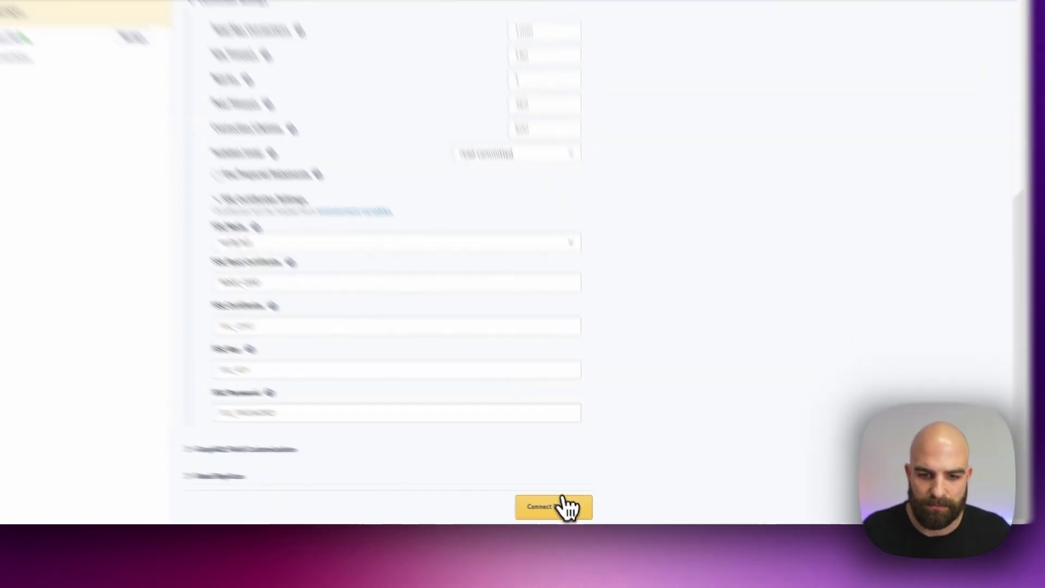
Connect the default database and view its empty public schema.
{"action": "left_click", "coordinate": [568, 512]}
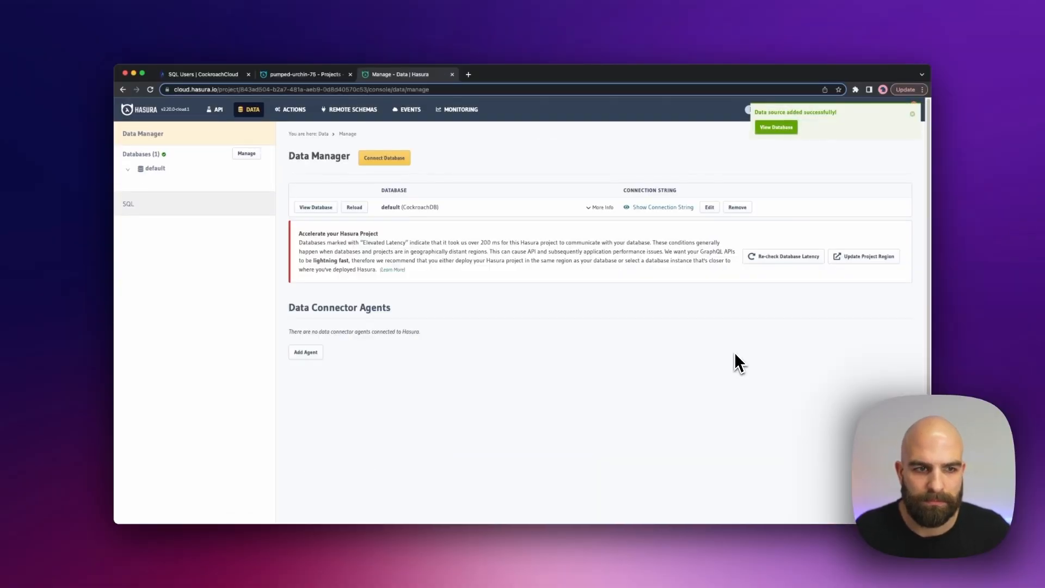
{"action": "left_click", "coordinate": [156, 168]}
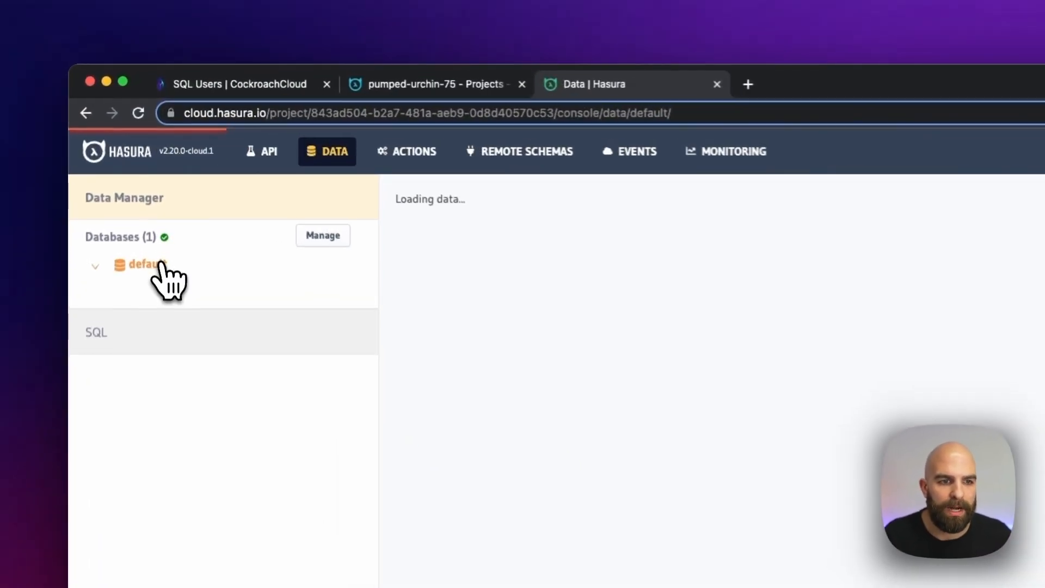